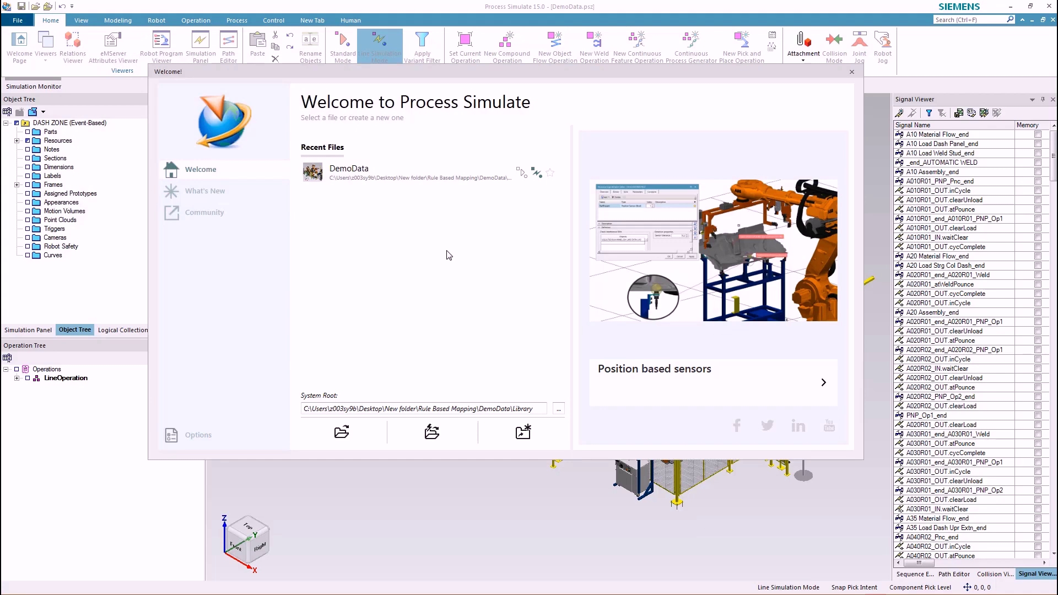
- Open the recent DemoData study
{"action": "mouse_move", "coordinate": [421, 169]}
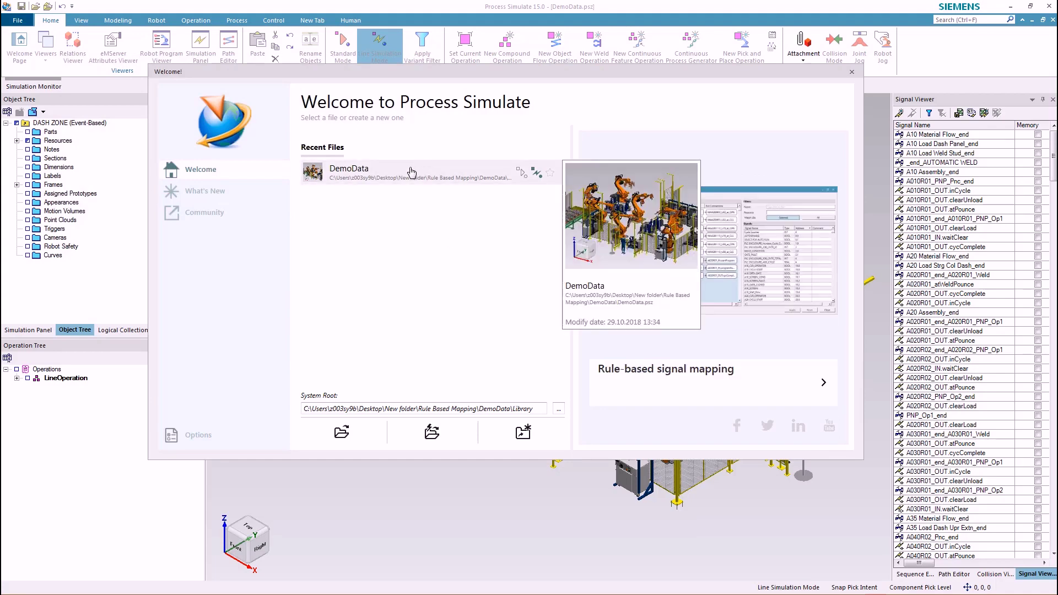
{"action": "left_click", "coordinate": [411, 173]}
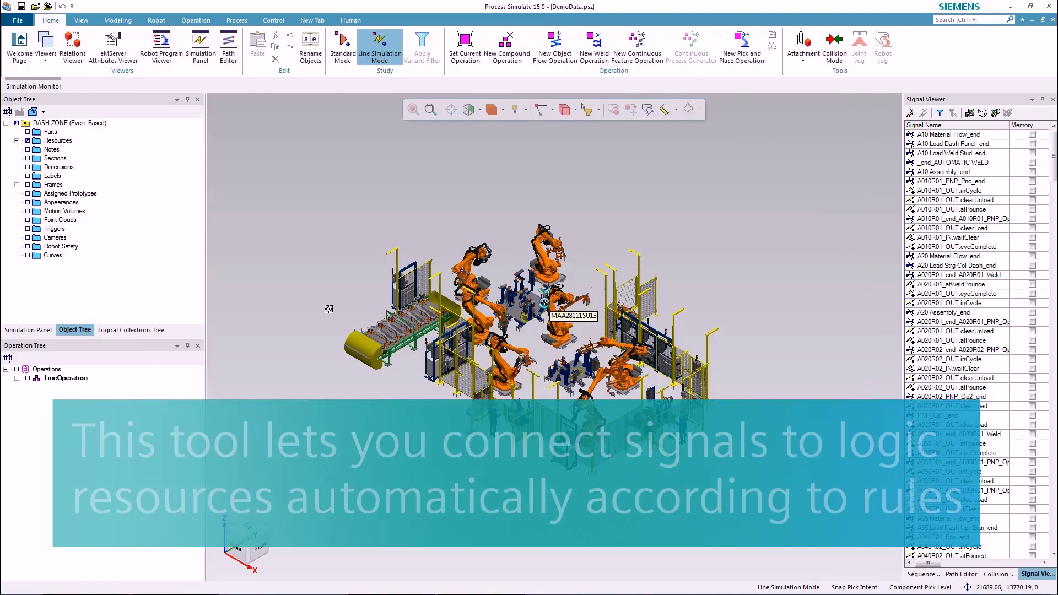
- Examine the entry pins and connected signals of resource MAA28108SU08 in the Resource Logic Behavior Editor, and close it
{"action": "scroll", "coordinate": [559, 380], "scroll_direction": "up", "scroll_amount": 3}
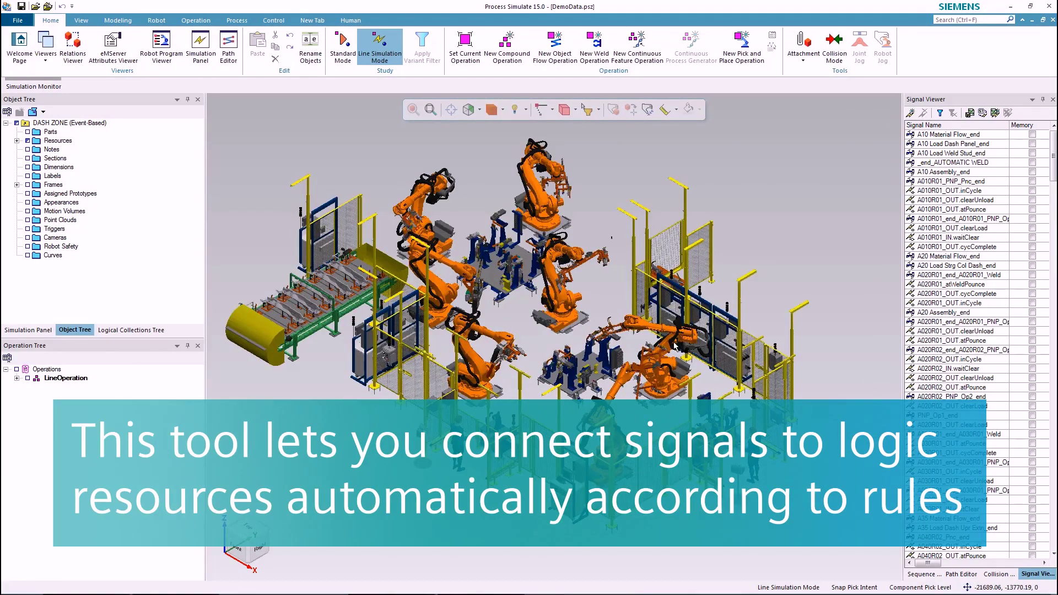
{"action": "left_click", "coordinate": [569, 368]}
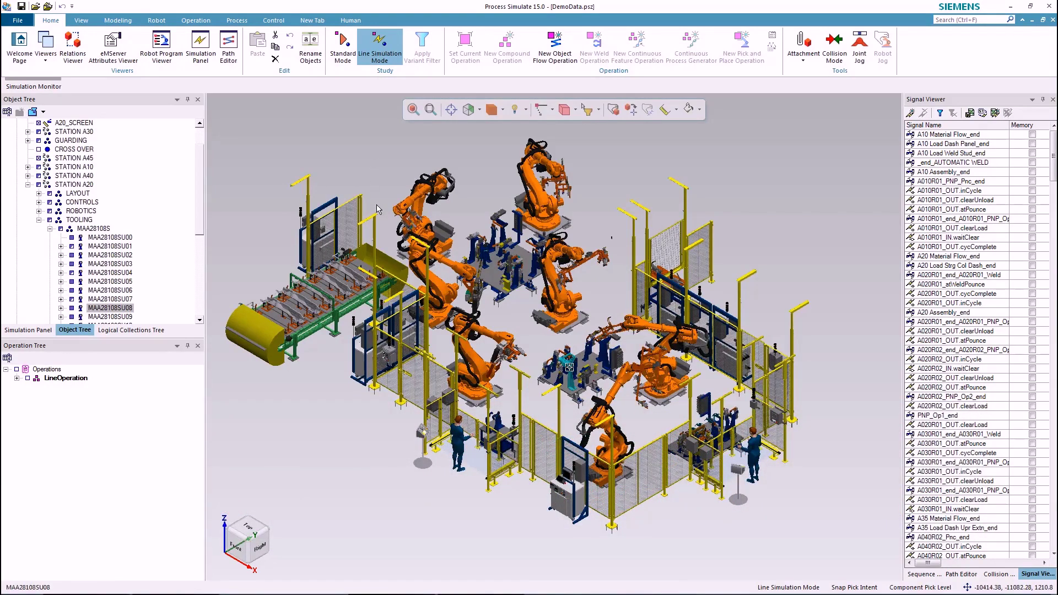
{"action": "left_click", "coordinate": [273, 20]}
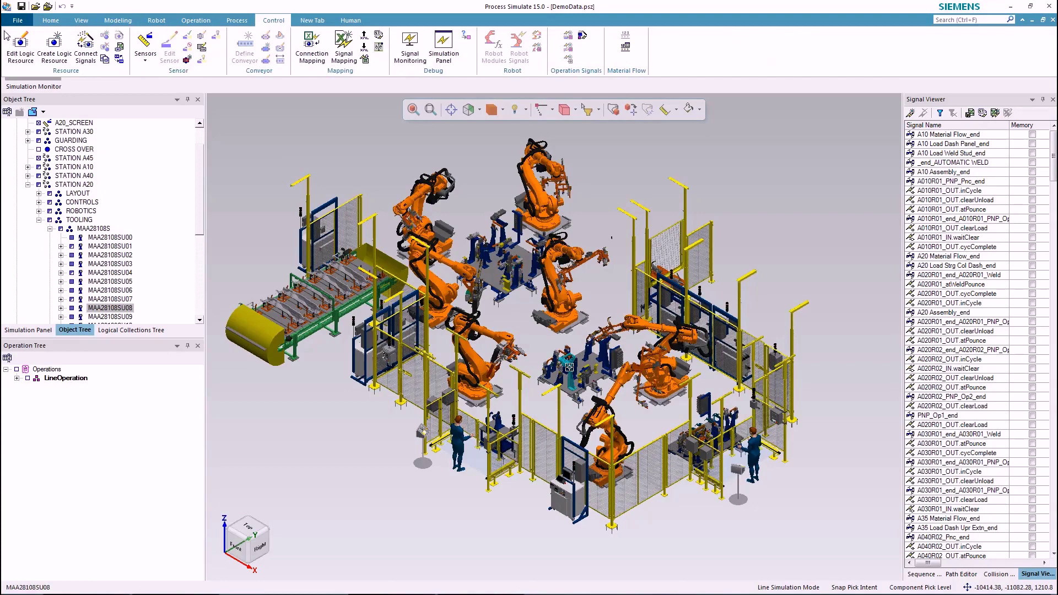
{"action": "left_click", "coordinate": [28, 56]}
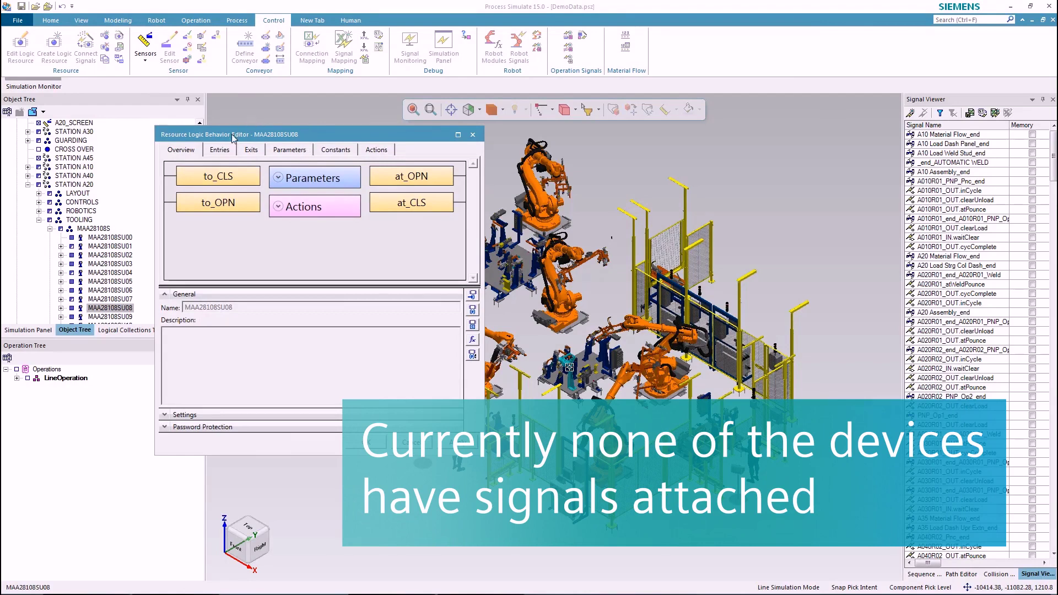
{"action": "left_click", "coordinate": [252, 151]}
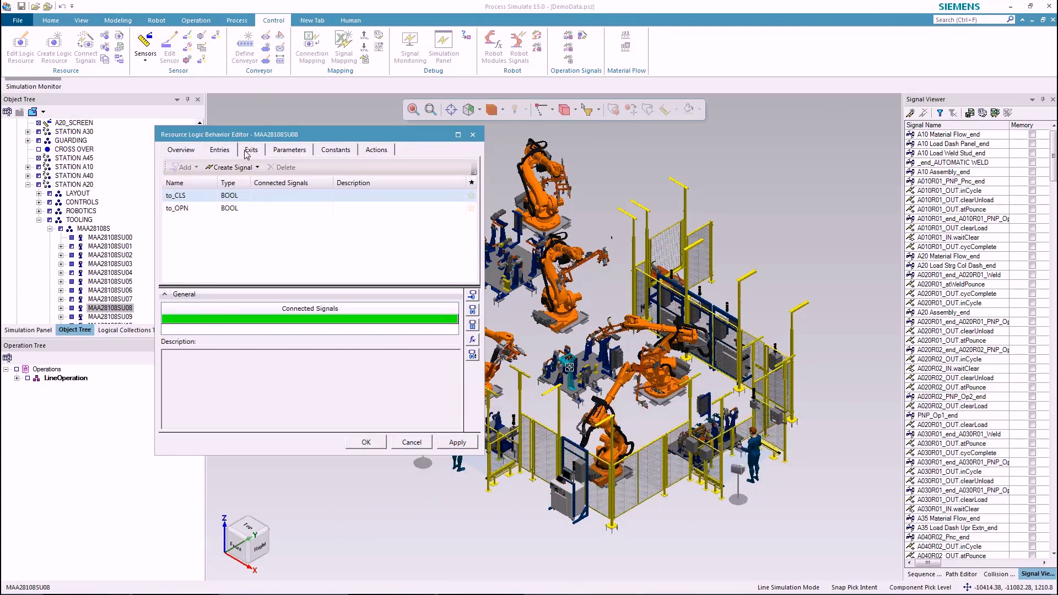
{"action": "left_click", "coordinate": [410, 442]}
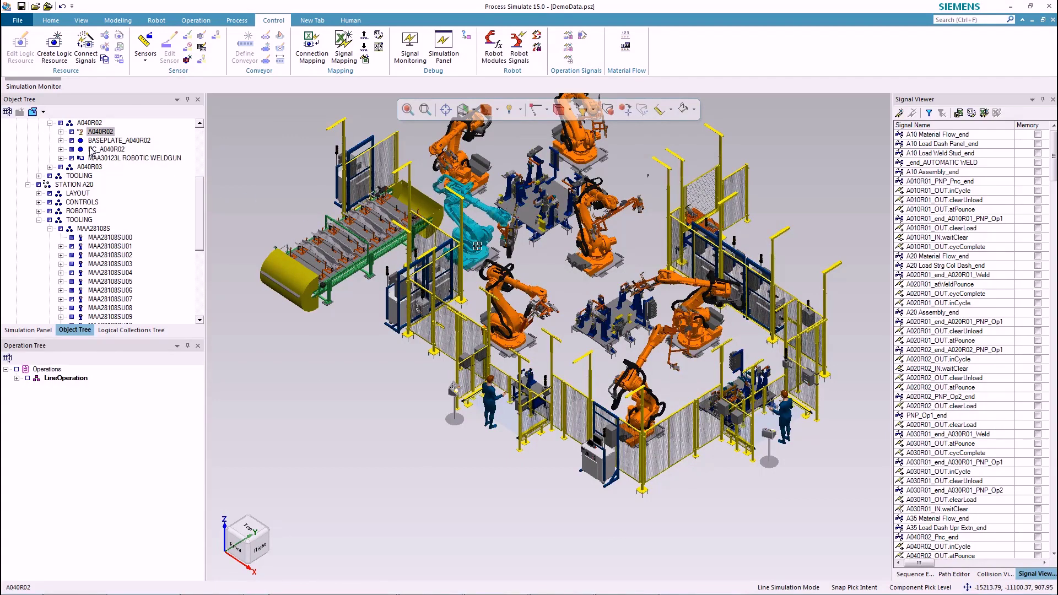
- Examine the entry pins and connected signals of robot controller RC_A040R02 in the Resource Logic Behavior Editor, and close it
{"action": "left_click", "coordinate": [107, 149]}
{"action": "left_click", "coordinate": [21, 46]}
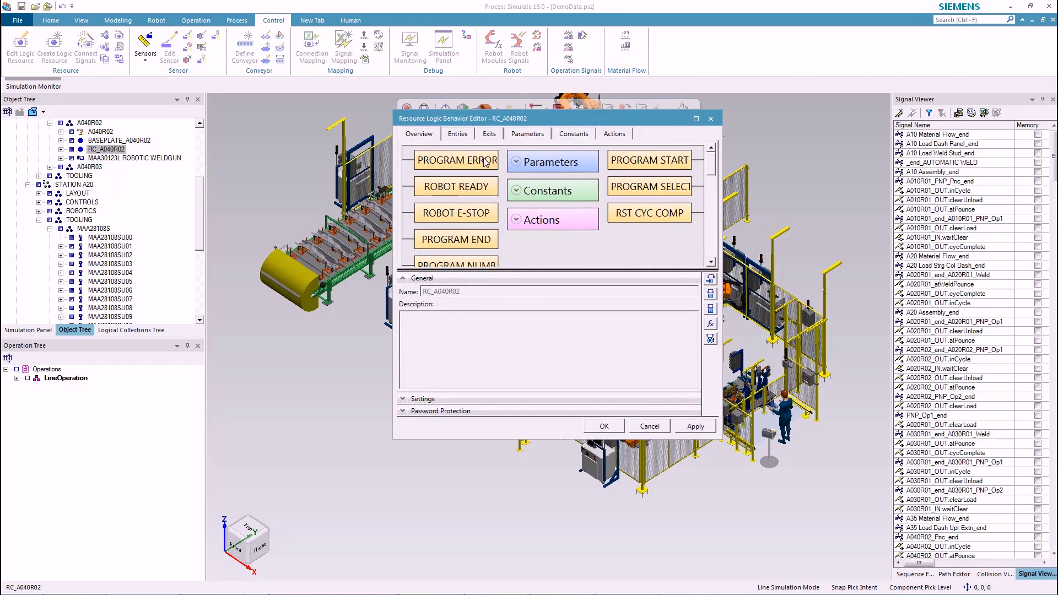
{"action": "left_click", "coordinate": [459, 137]}
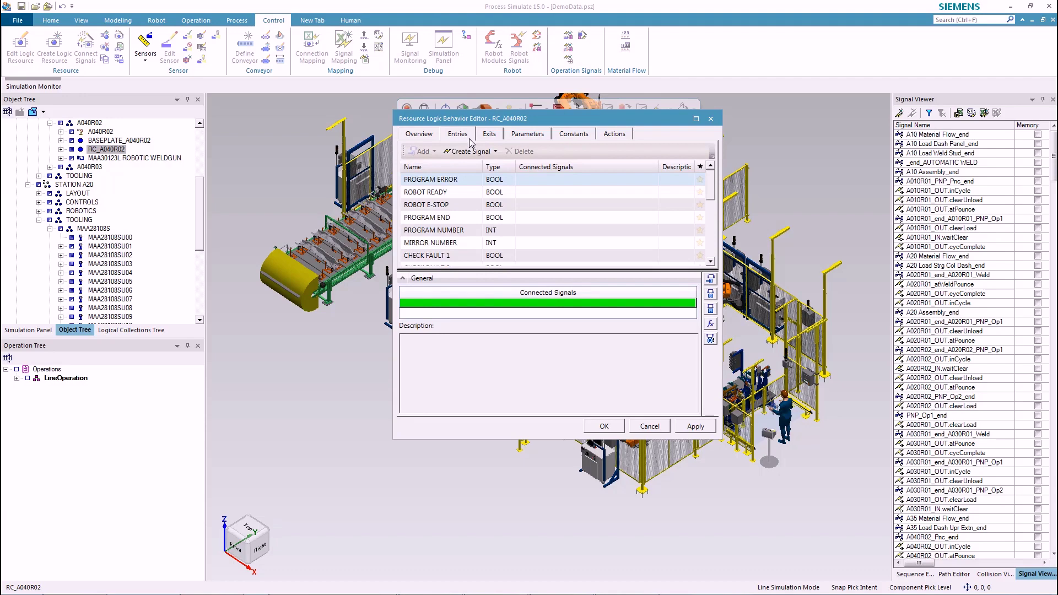
{"action": "left_click", "coordinate": [710, 119]}
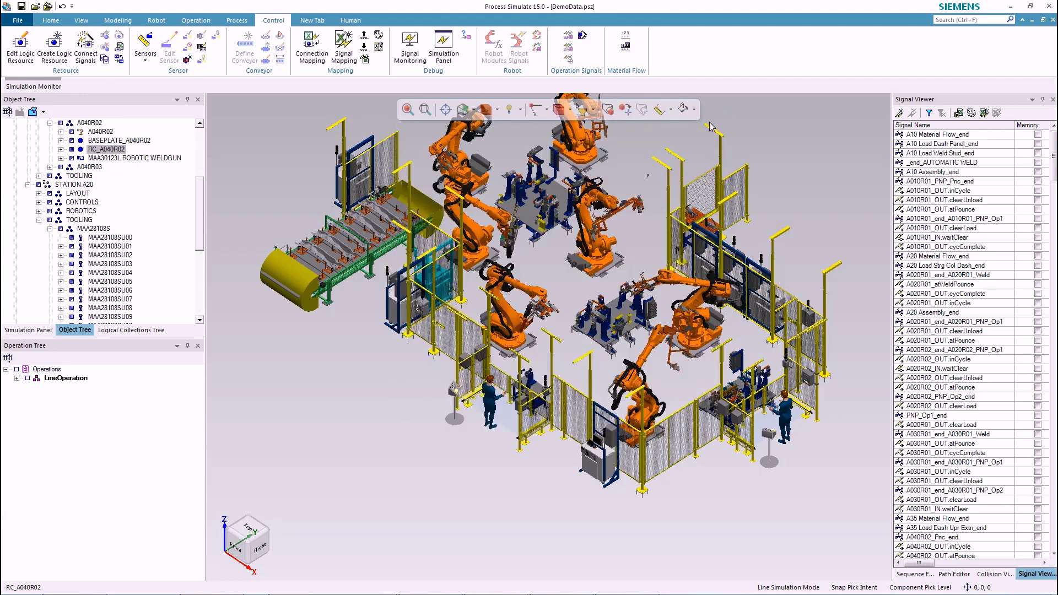
- Select MAA28108SU08 together with RC_A040R02 and open Connect Signals to Logic Resources for both
{"action": "left_click", "coordinate": [685, 391]}
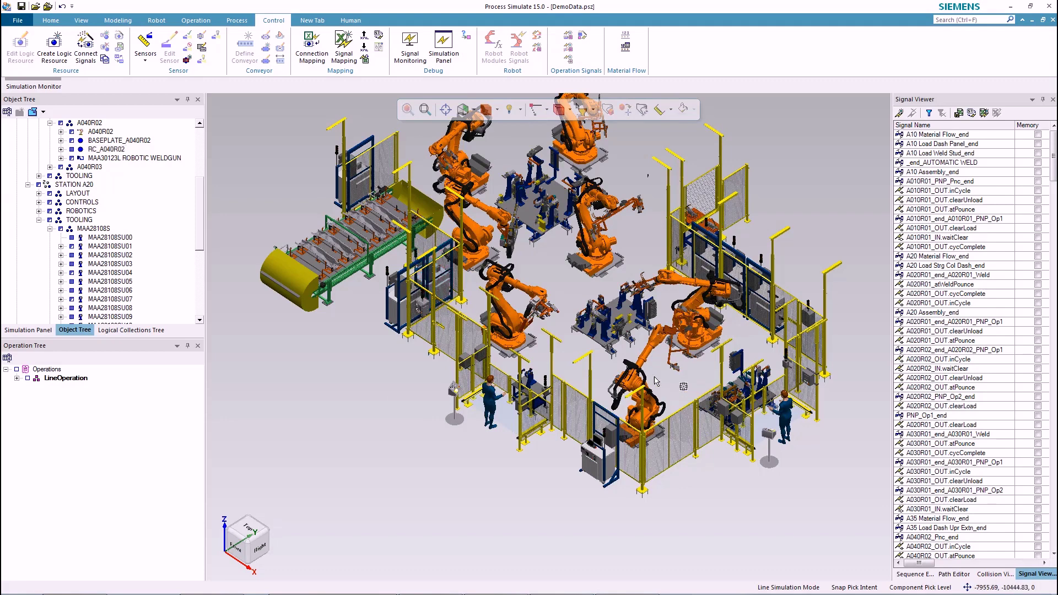
{"action": "left_click", "coordinate": [603, 337]}
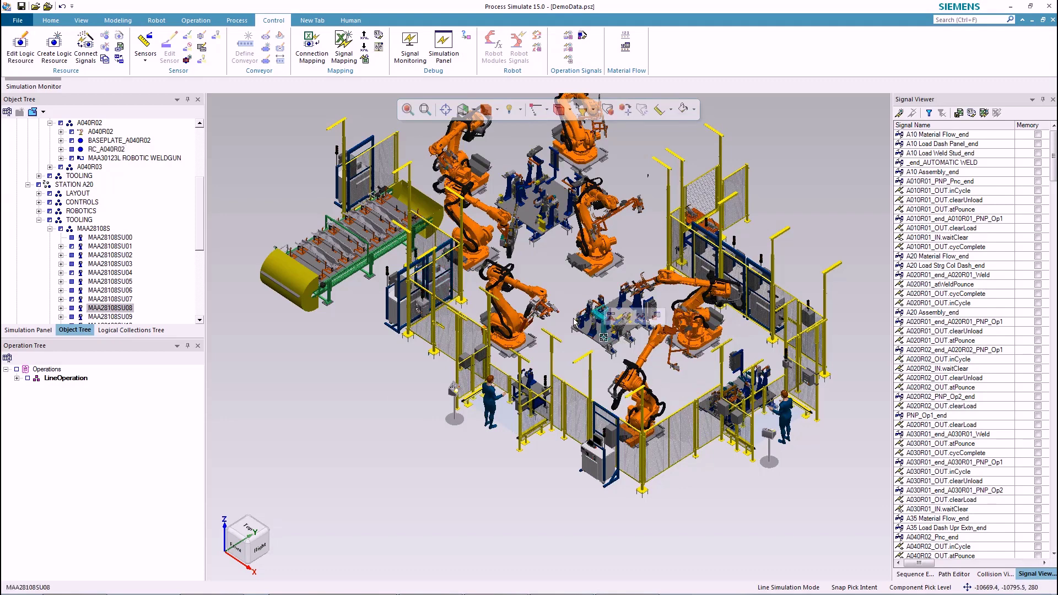
{"action": "left_click", "coordinate": [98, 150], "text": "ctrl"}
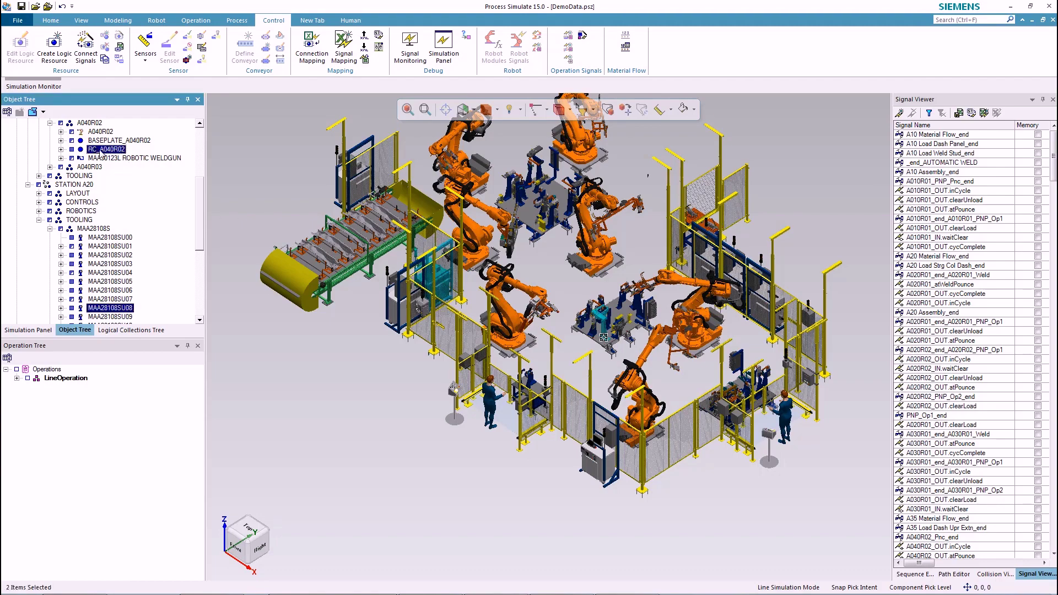
{"action": "left_click", "coordinate": [86, 56]}
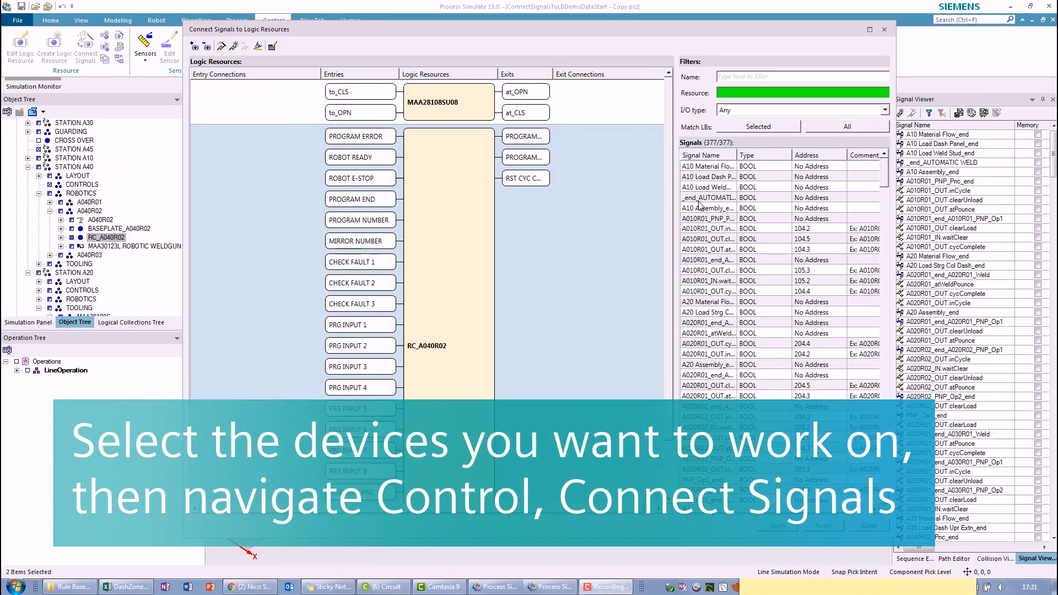
{"action": "left_click", "coordinate": [221, 50]}
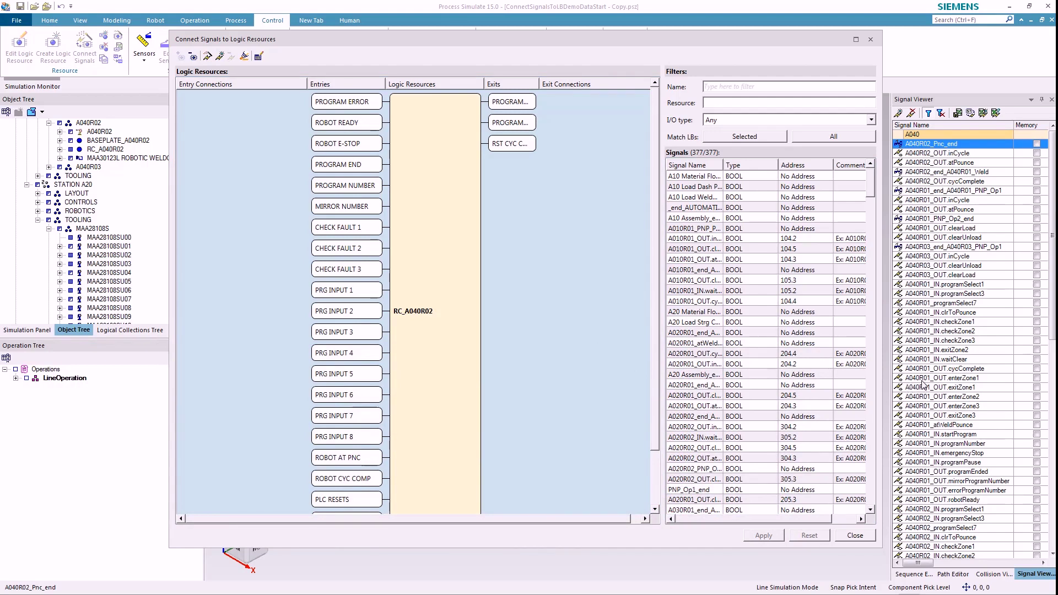
- Widen the Exits column so the full exit pin names of RC_A040R02 are readable
{"action": "mouse_move", "coordinate": [428, 296]}
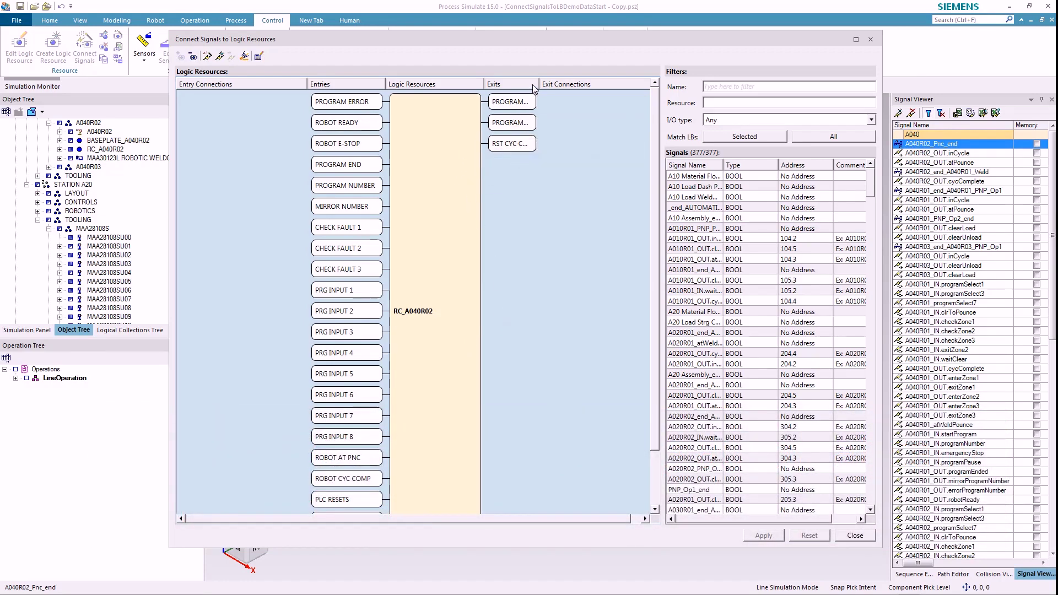
{"action": "left_click_drag", "start_coordinate": [539, 83], "coordinate": [575, 73]}
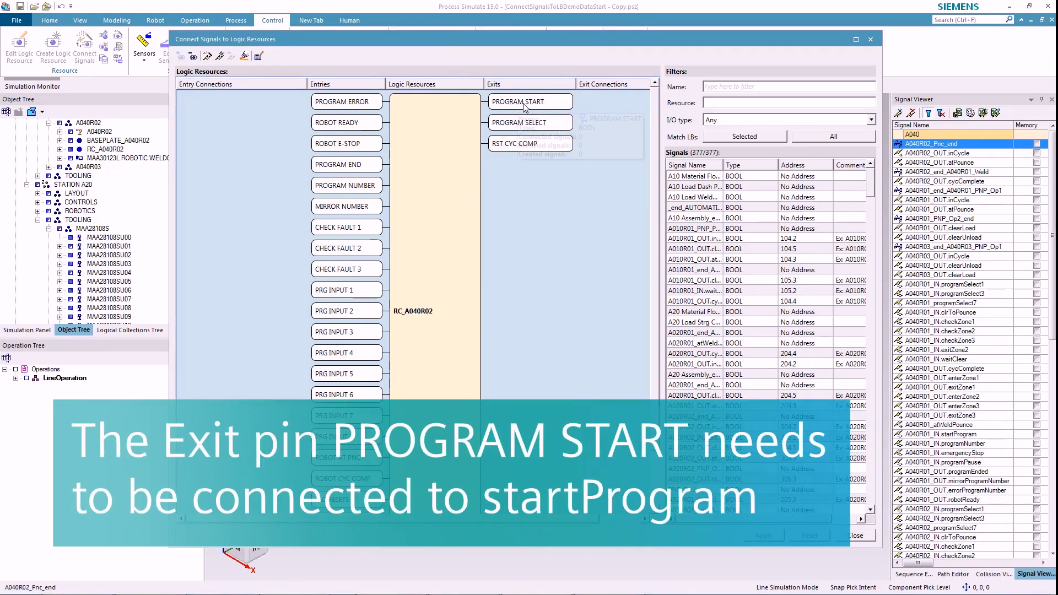
{"action": "mouse_move", "coordinate": [549, 106]}
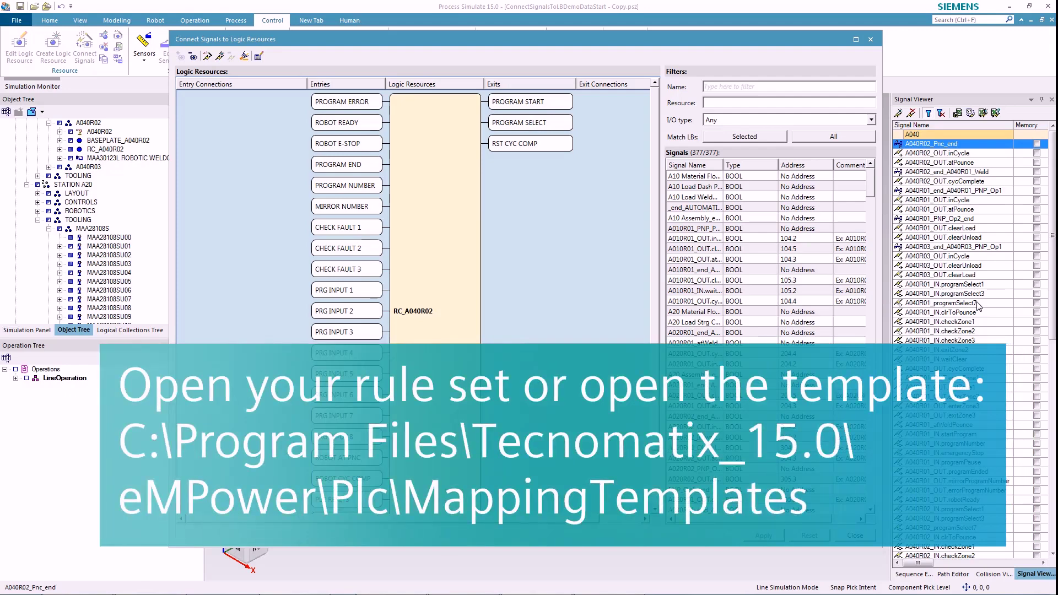
- Switch to the DashZoneDemoRules.xlsx workbook in Excel and enter A# as both the resource name and its matching signal name in row 2
{"action": "key", "text": "alt+Tab"}
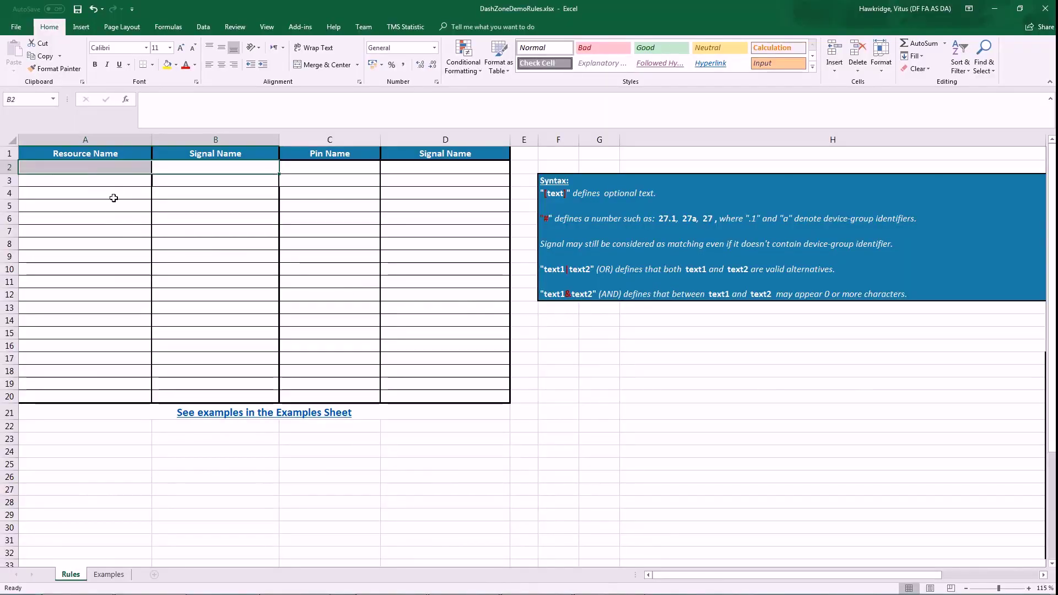
{"action": "left_click", "coordinate": [88, 192]}
{"action": "left_click", "coordinate": [90, 167]}
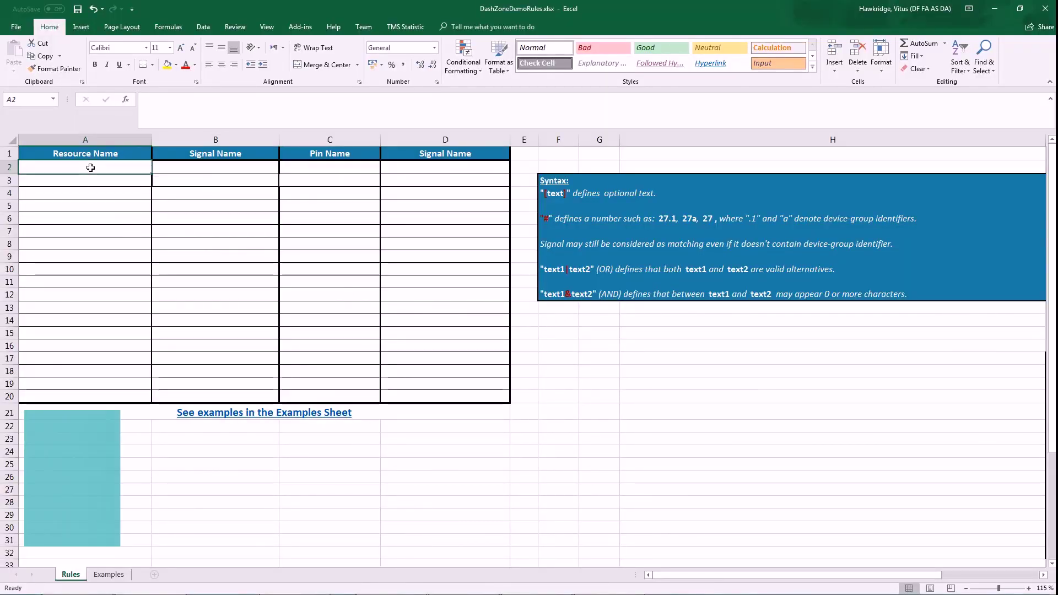
{"action": "type", "text": "A"}
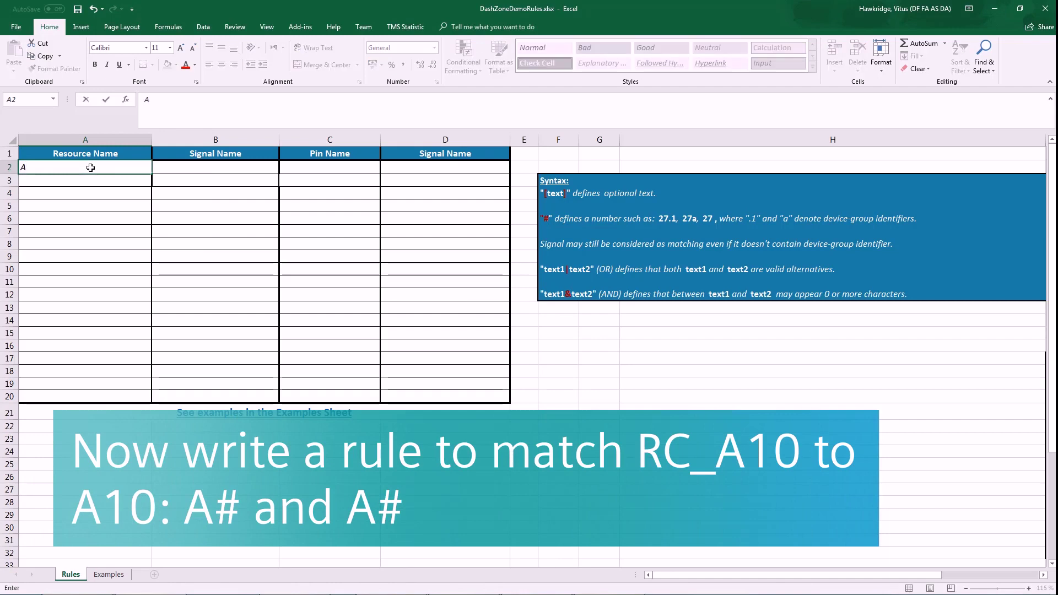
{"action": "type", "text": "#"}
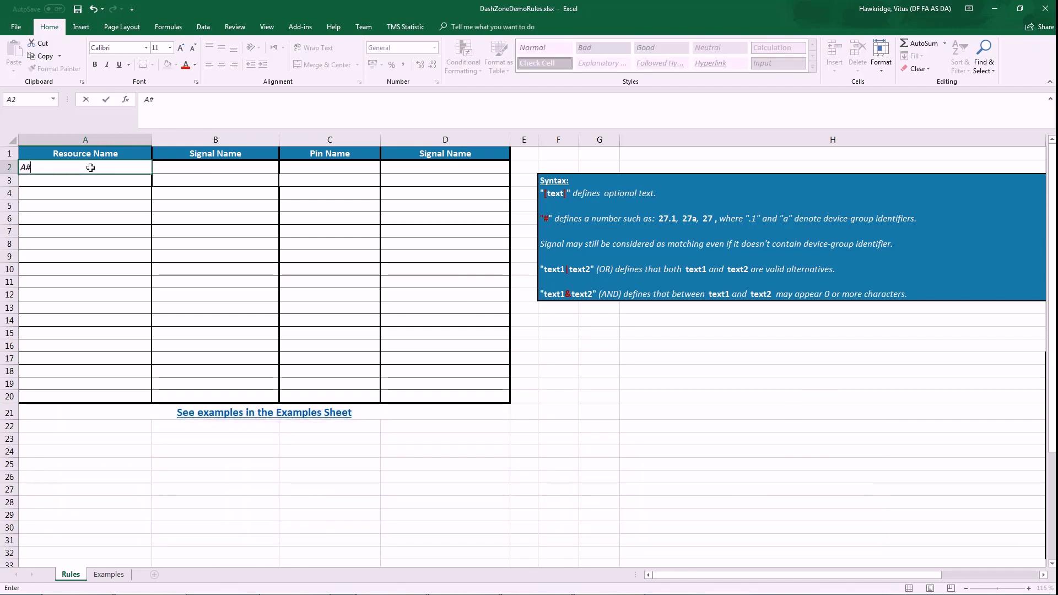
{"action": "left_click", "coordinate": [207, 164]}
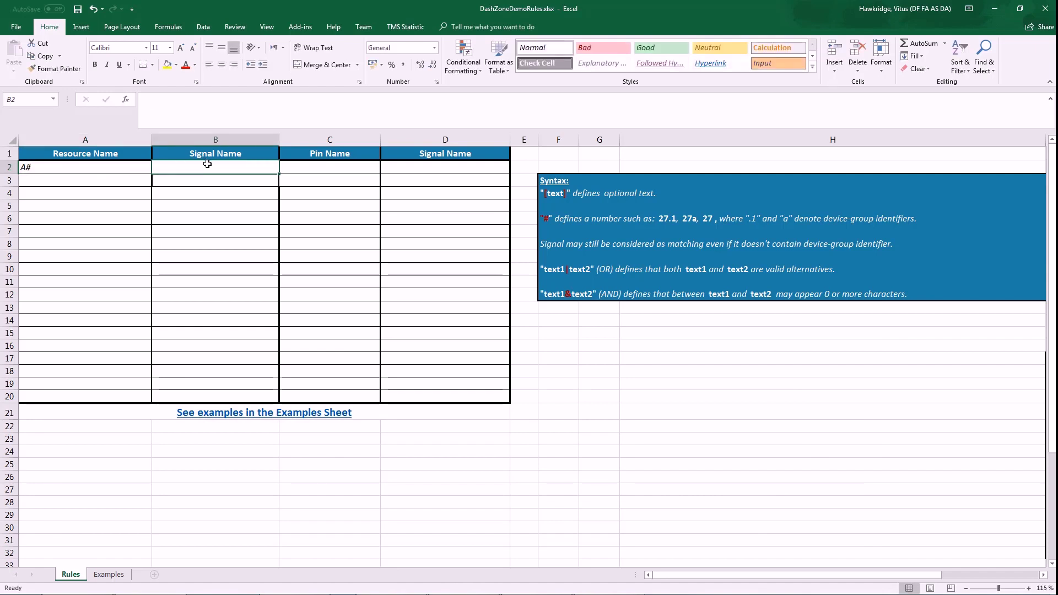
{"action": "type", "text": "A"}
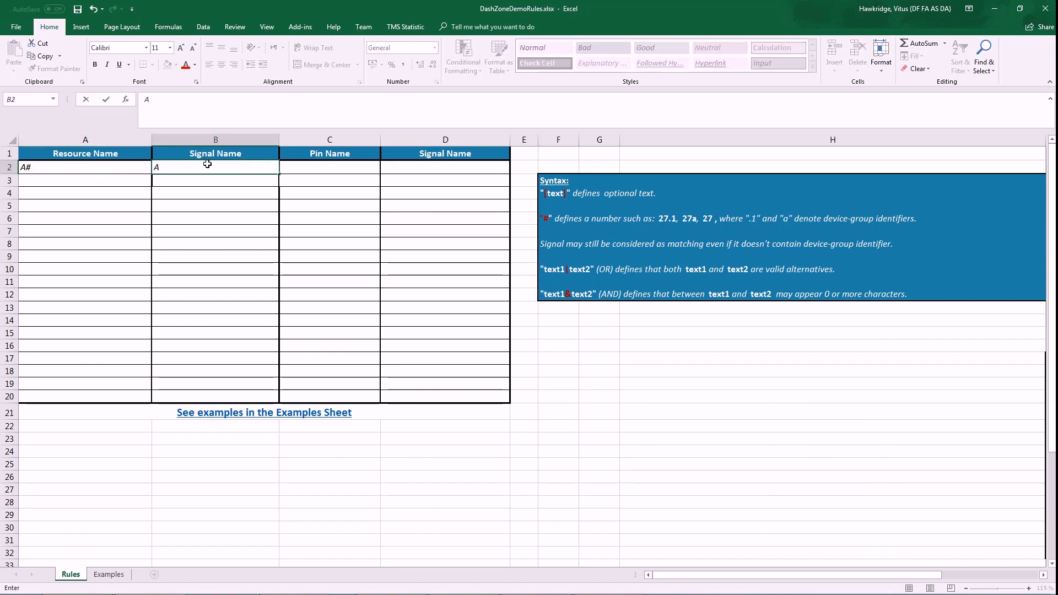
{"action": "type", "text": "#"}
- Add the pin rule PROGRAM START with signal name startProgram in row 2 and save the workbook
{"action": "left_click", "coordinate": [372, 162]}
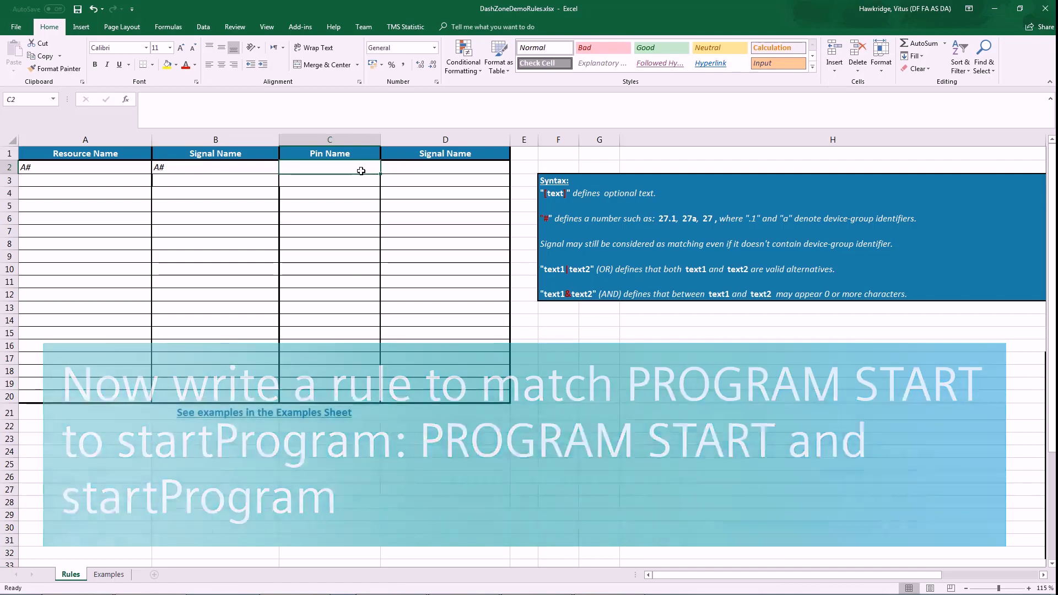
{"action": "type", "text": "PROGRAM START"}
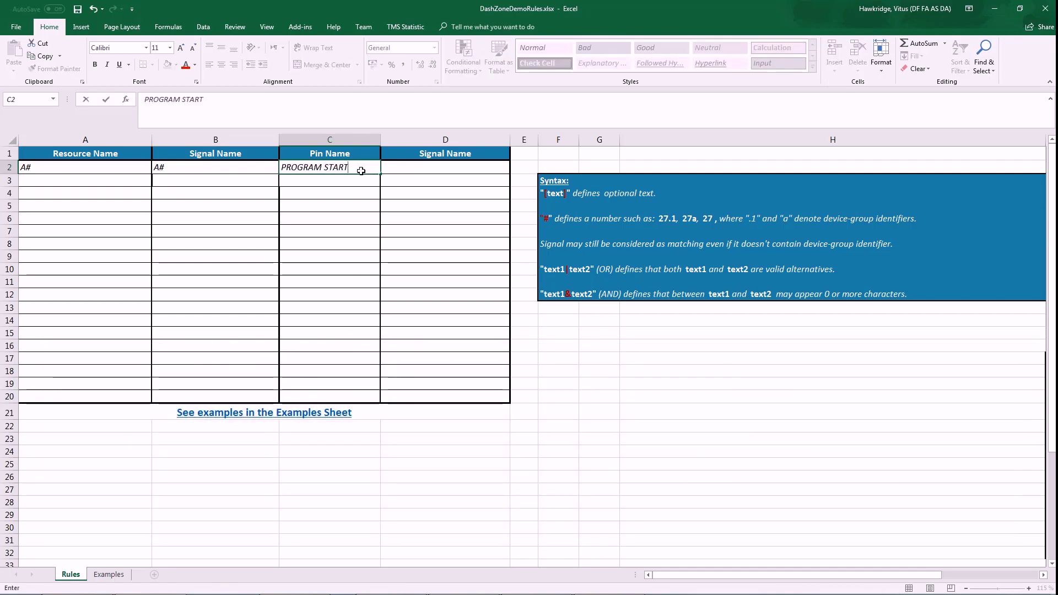
{"action": "key", "text": "Tab"}
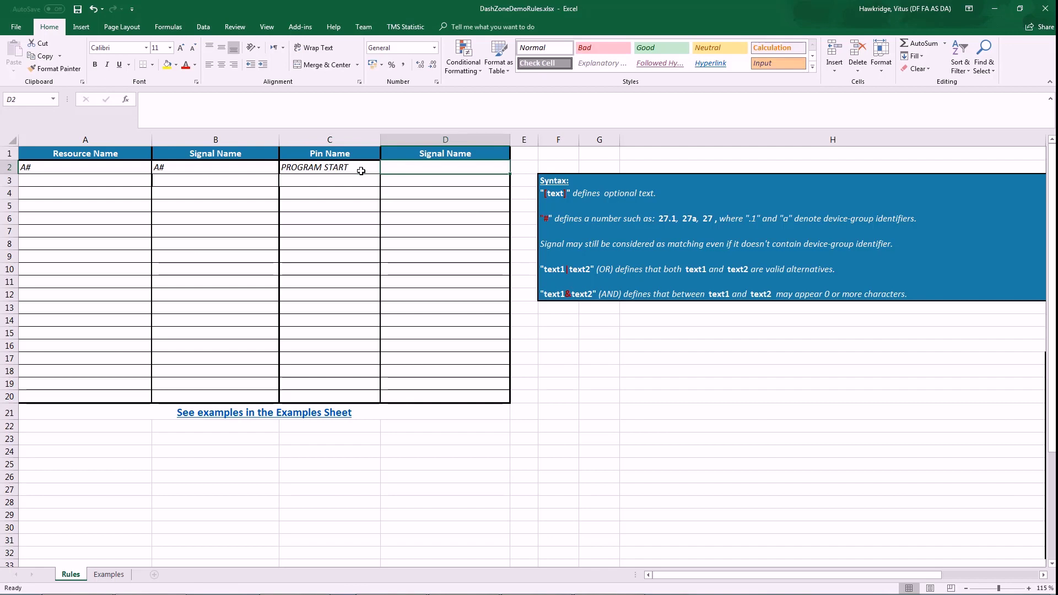
{"action": "type", "text": "startProgram"}
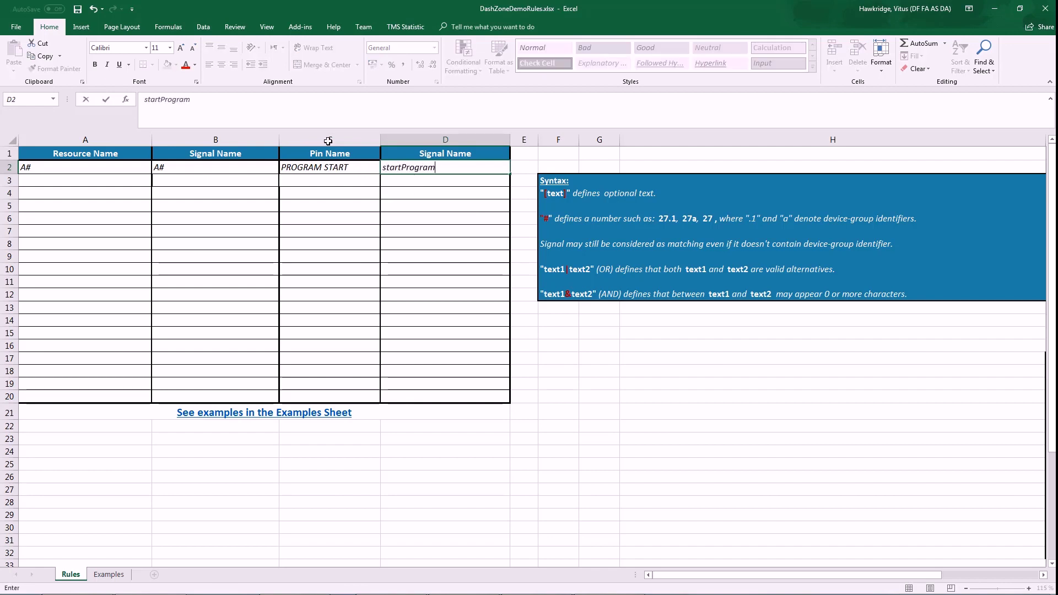
{"action": "left_click", "coordinate": [77, 10]}
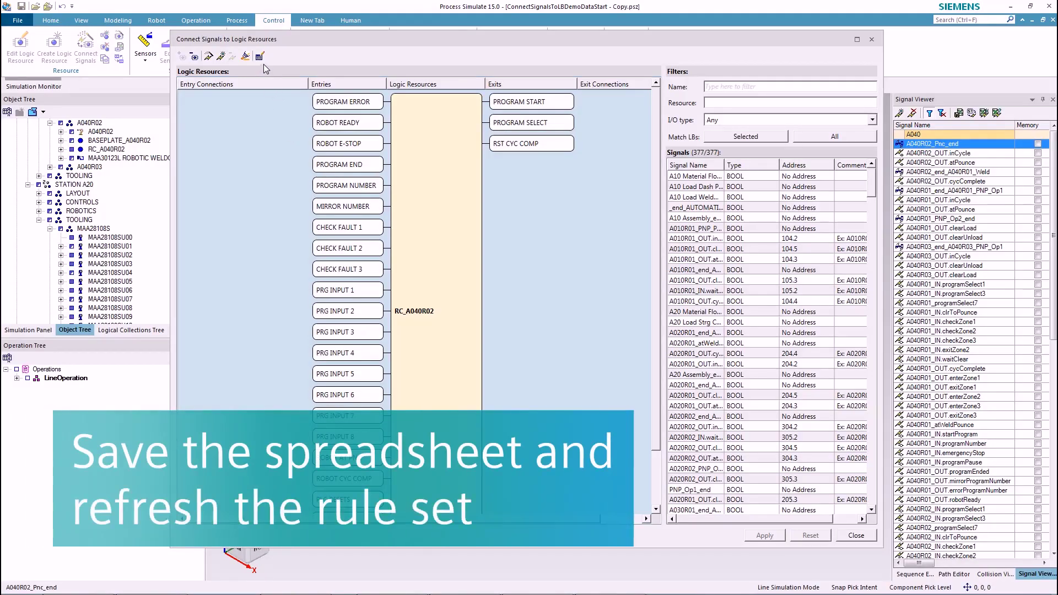
- Import DashZoneDemoRules.xlsx as the rules file in the Process Simulate signal connection settings and map the signals automatically by its rules
{"action": "left_click", "coordinate": [261, 58]}
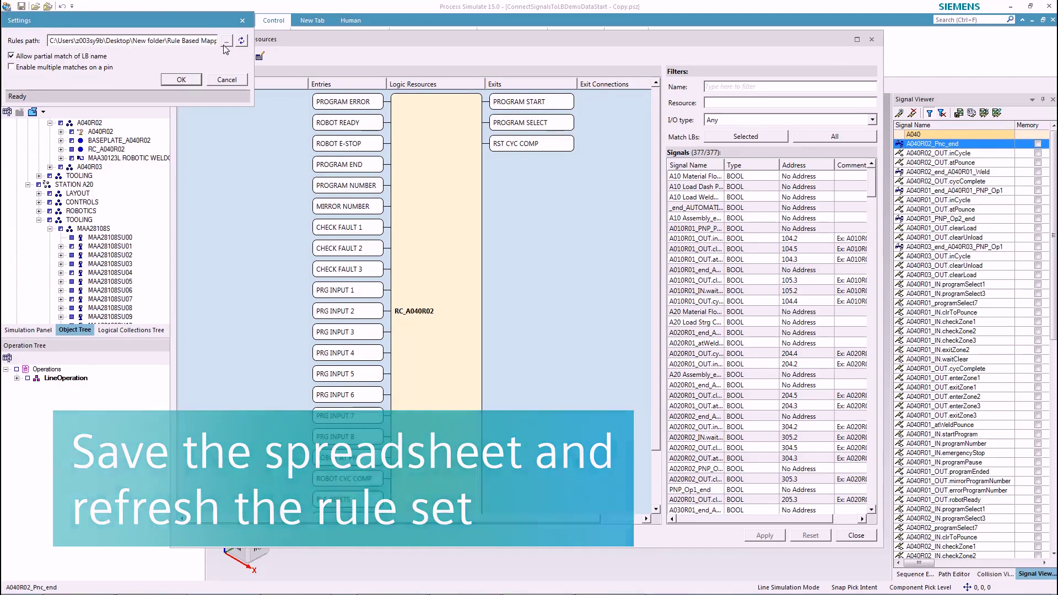
{"action": "left_click", "coordinate": [226, 41]}
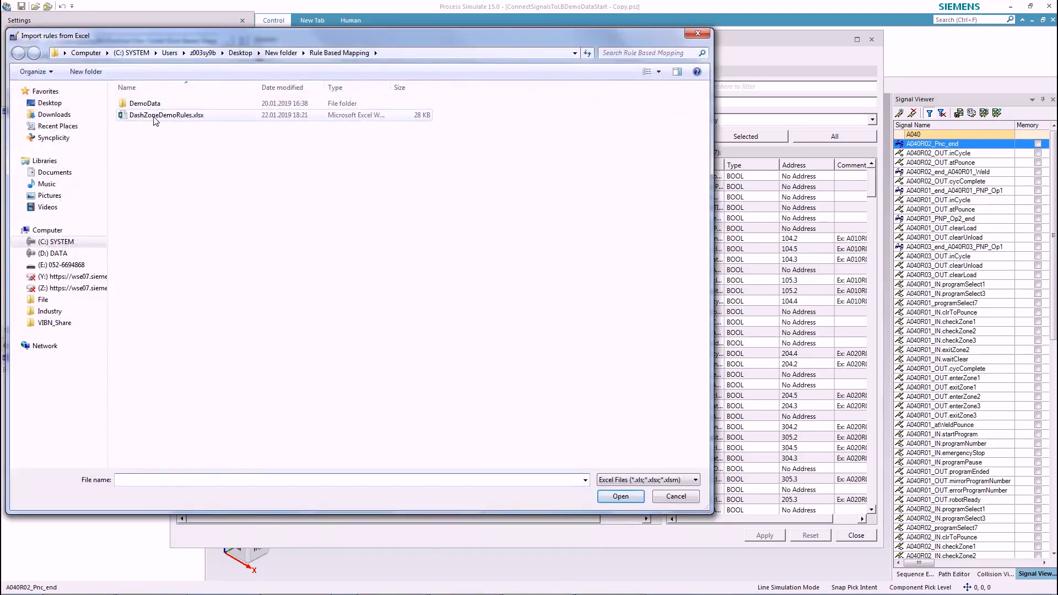
{"action": "double_click", "coordinate": [166, 115]}
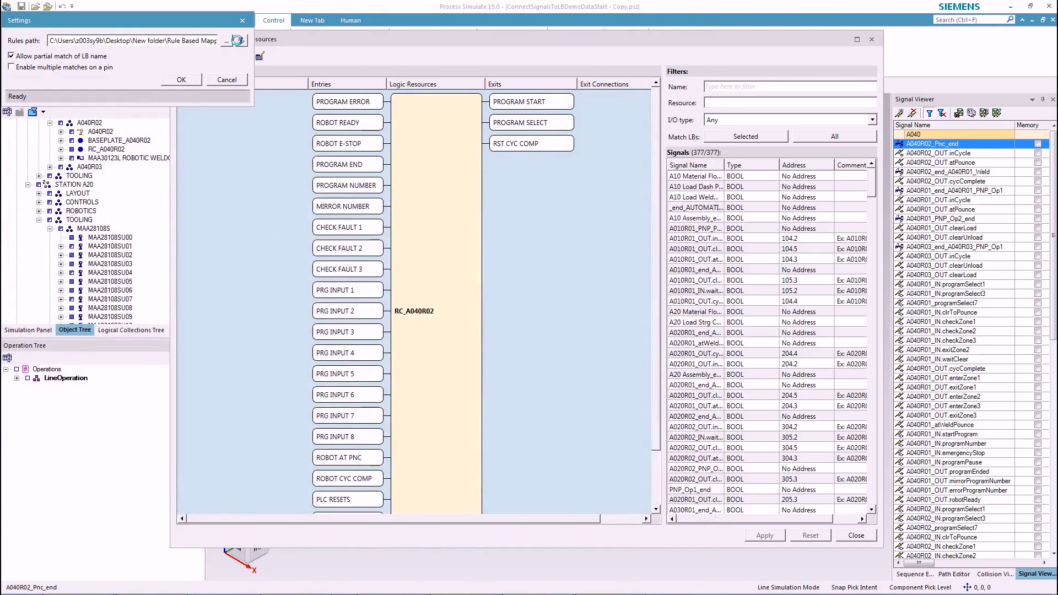
{"action": "left_click", "coordinate": [181, 80]}
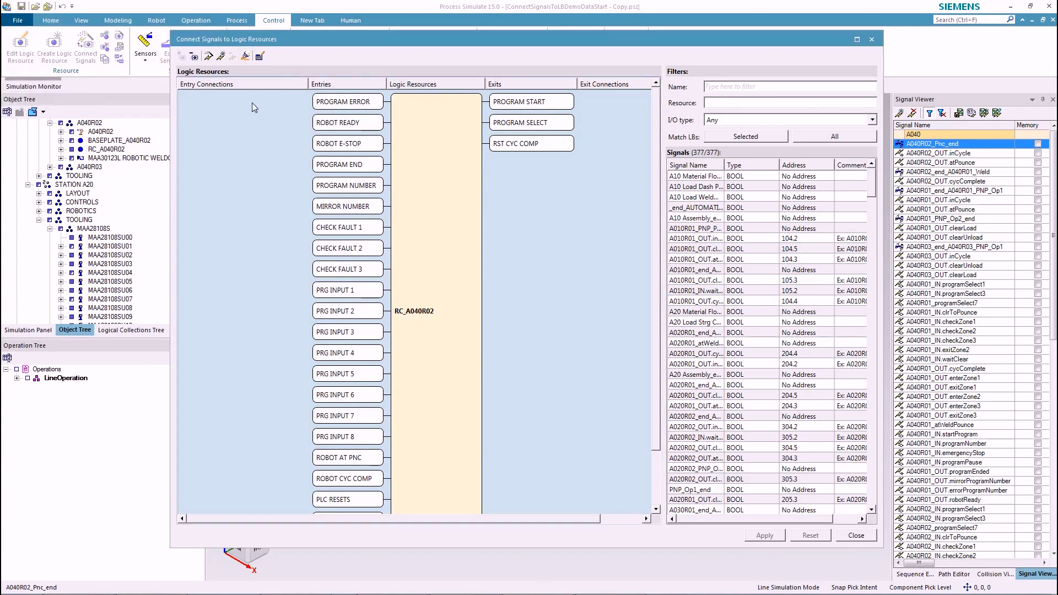
{"action": "left_click", "coordinate": [208, 57]}
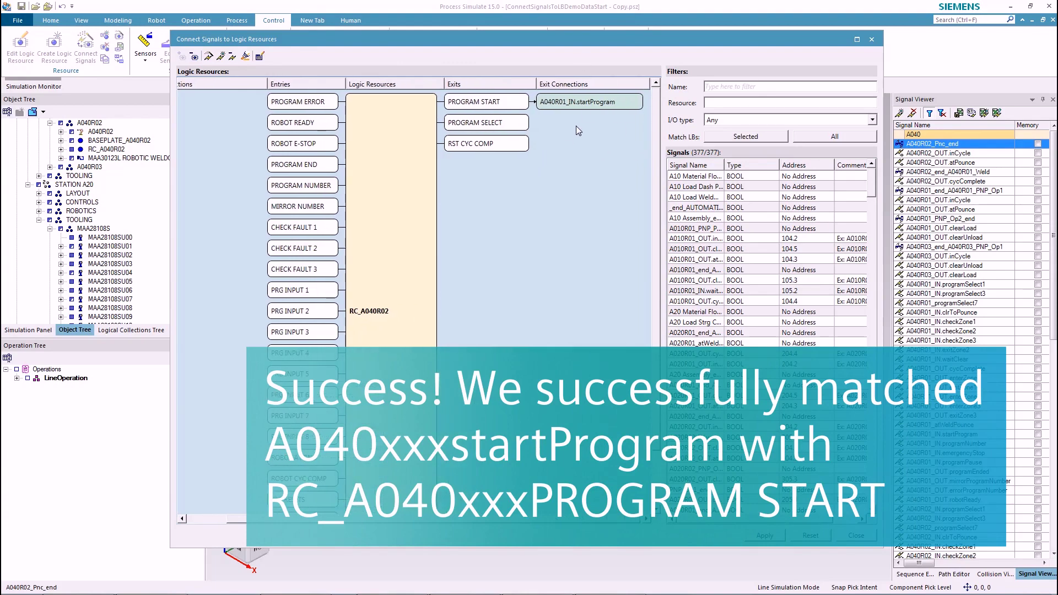
- Highlight the A040R02_IN.programSelect1 and A040R02_IN.programSelect3 signals in the Signal Viewer for comparison with the PRG INPUT pins of RC_A040R02
{"action": "mouse_move", "coordinate": [543, 105]}
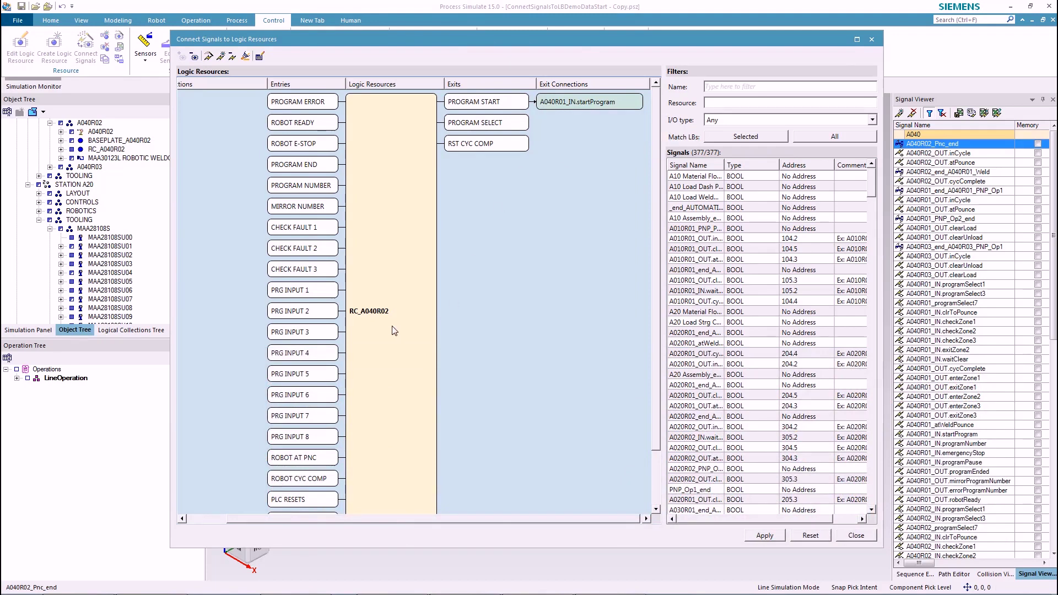
{"action": "mouse_move", "coordinate": [363, 321]}
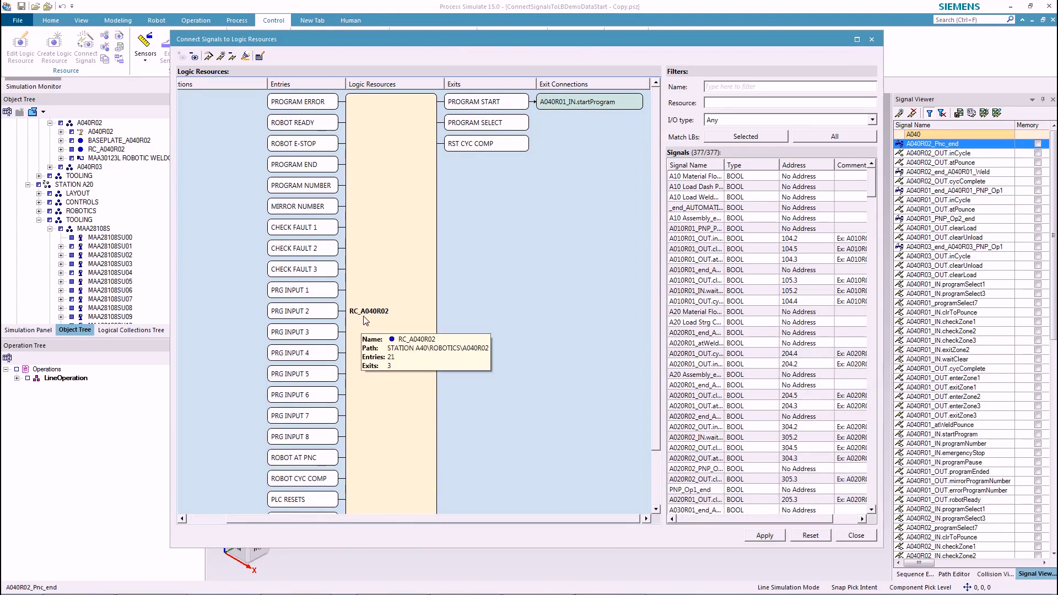
{"action": "mouse_move", "coordinate": [465, 104]}
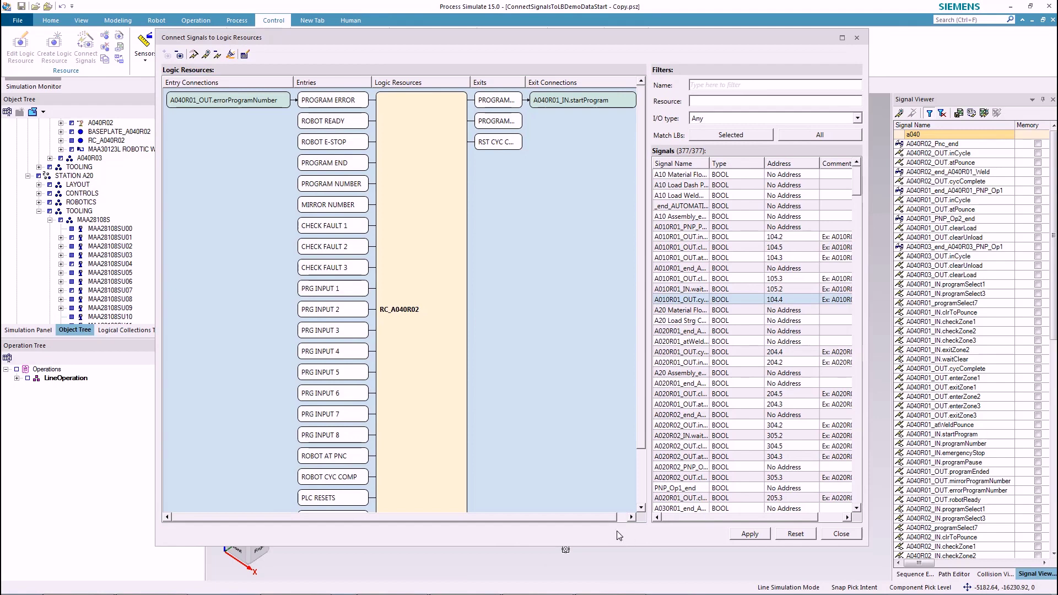
{"action": "left_click", "coordinate": [435, 352]}
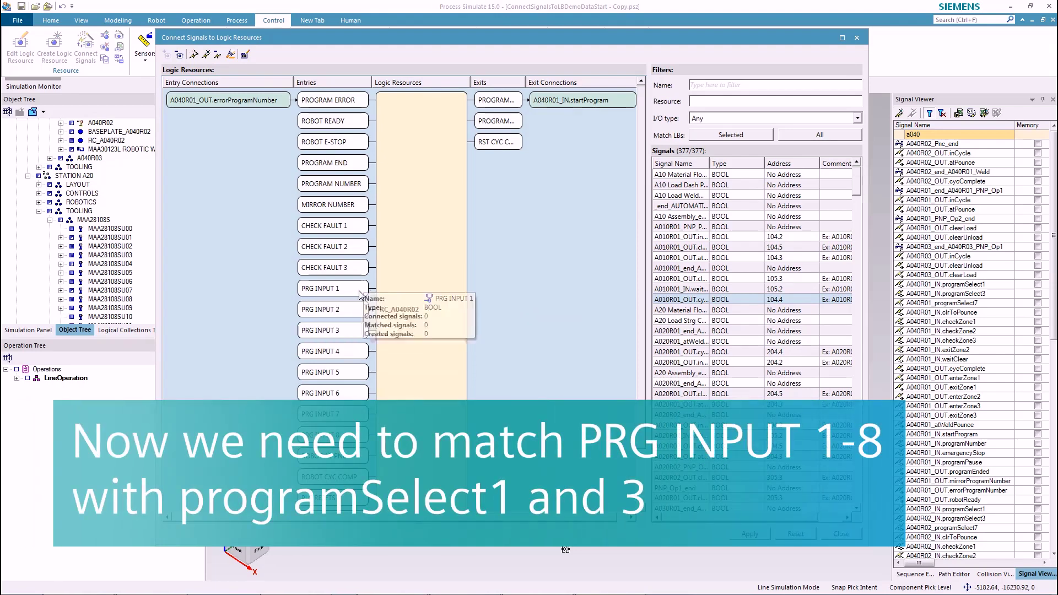
{"action": "left_click", "coordinate": [943, 518]}
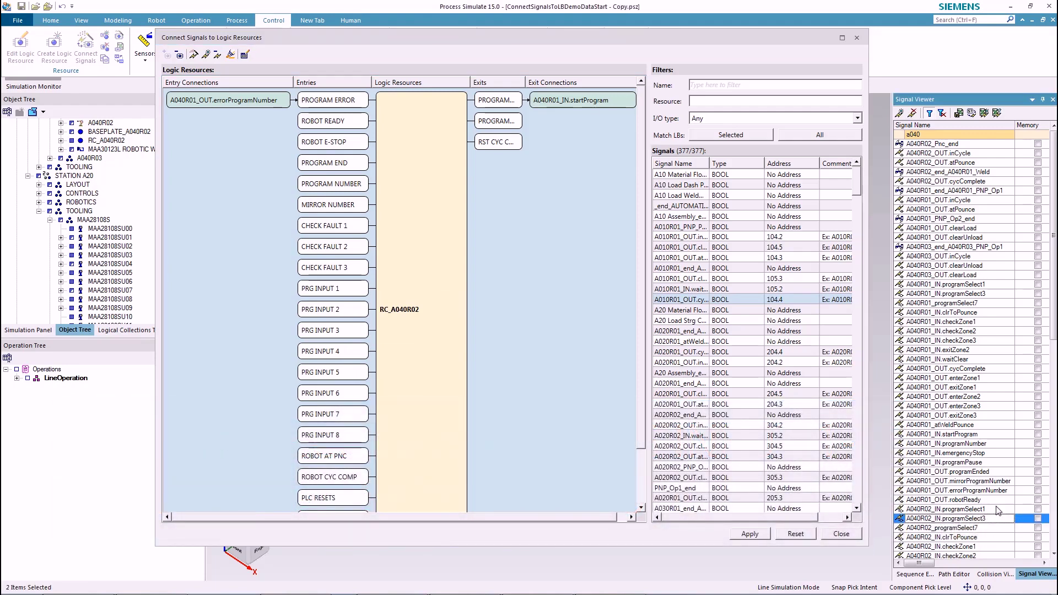
{"action": "left_click", "coordinate": [986, 508], "text": "shift"}
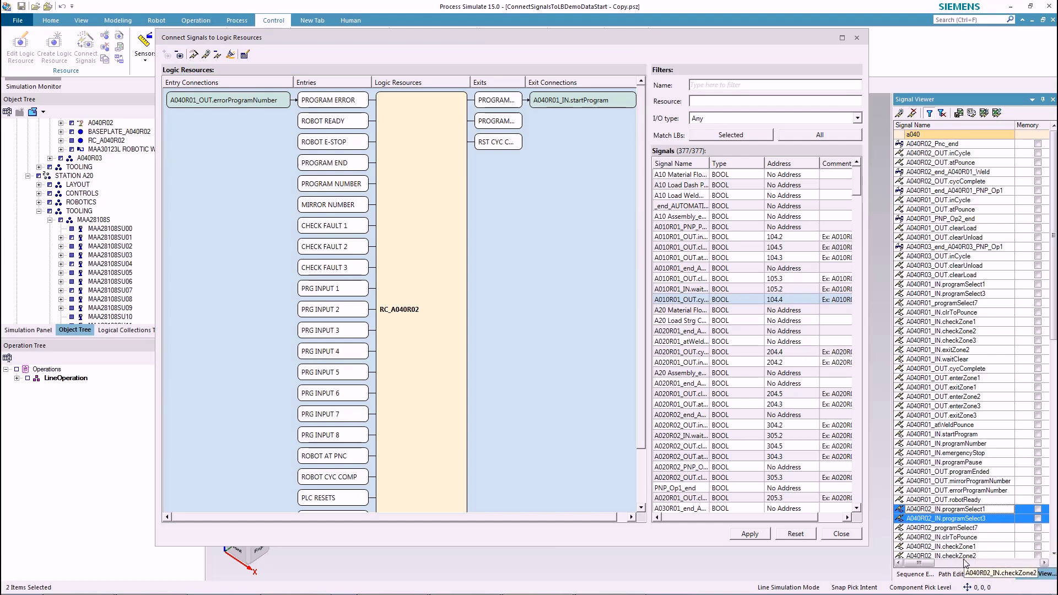
- Switch to the DashZoneDemoRules.xlsx workbook in Excel and paste the copied pin rules, PROGRAM START through MIRROR NUMBER with their signal names, into C2:D9
{"action": "key", "text": "alt+Tab"}
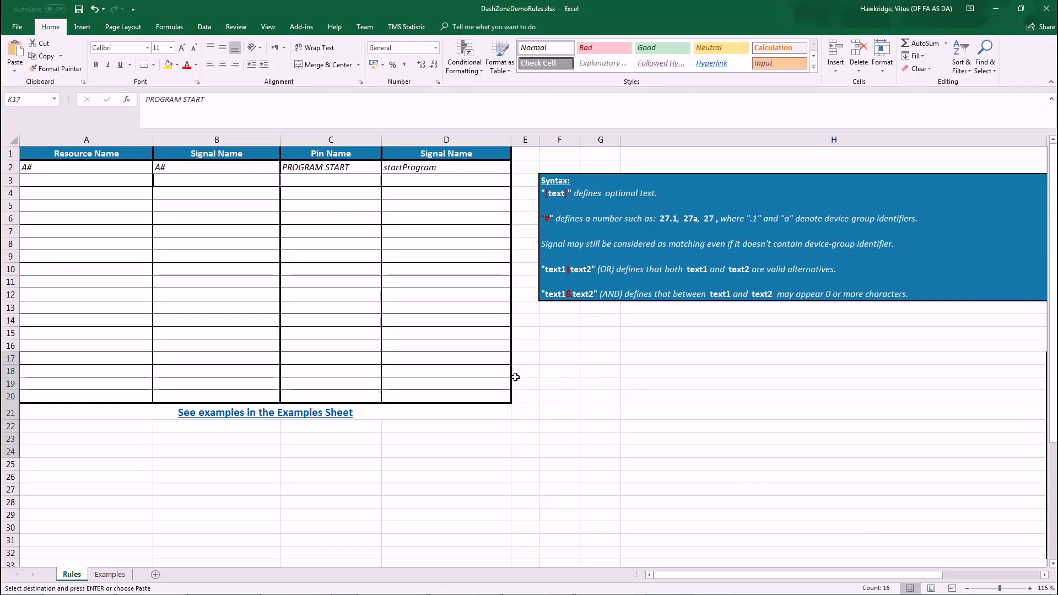
{"action": "left_click", "coordinate": [330, 167]}
{"action": "type", "text": "PROGRAM START\tstartProgram PROGRAM SELECT\tprogramNumber RST CYC COMP\tcycComplete PROGRAM ERROR\terrorProgramNumber ROBOT READY\trobotReady PROGRAM END\tprogramEnded PROGRAM NUMBER\tprogramNumber MIRROR NUMBER\tmirrorProgramNumber"}
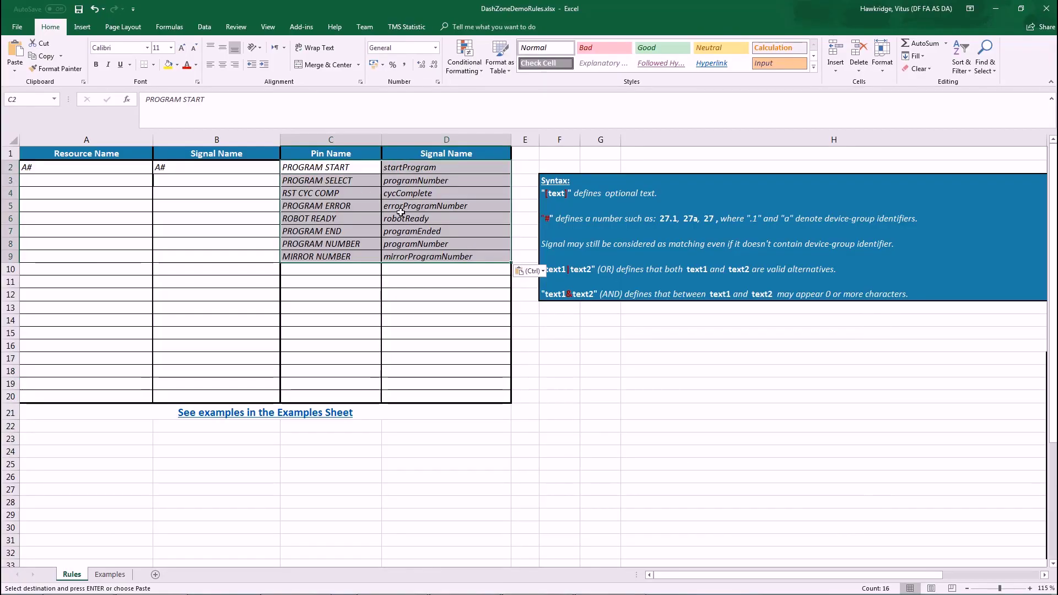
{"action": "left_click", "coordinate": [443, 284]}
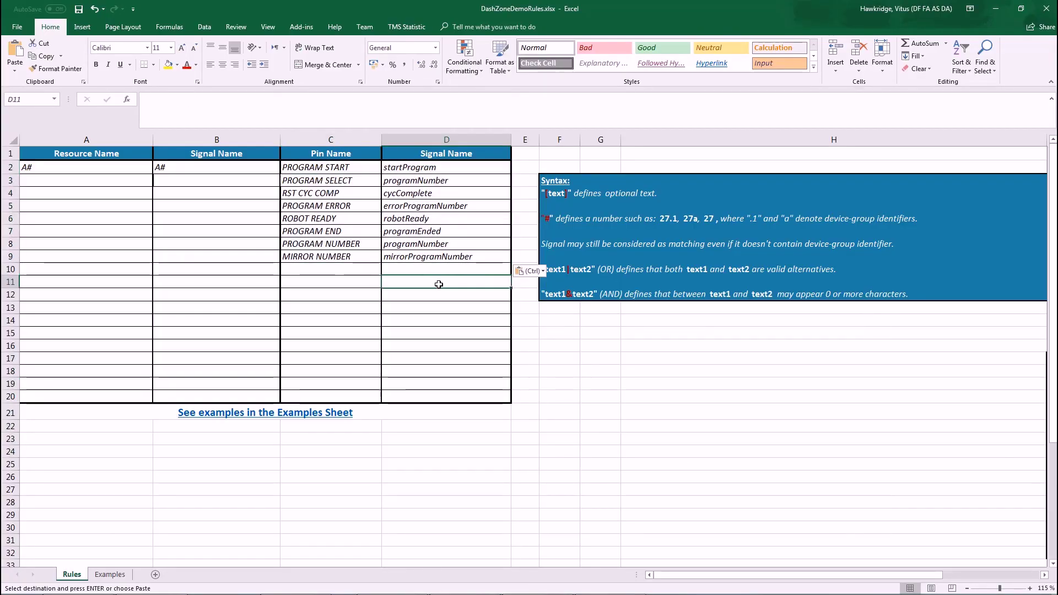
- Add the pin rule PRG INPUT # with signal name programSelect# in row 10 and save the workbook
{"action": "left_click", "coordinate": [368, 271]}
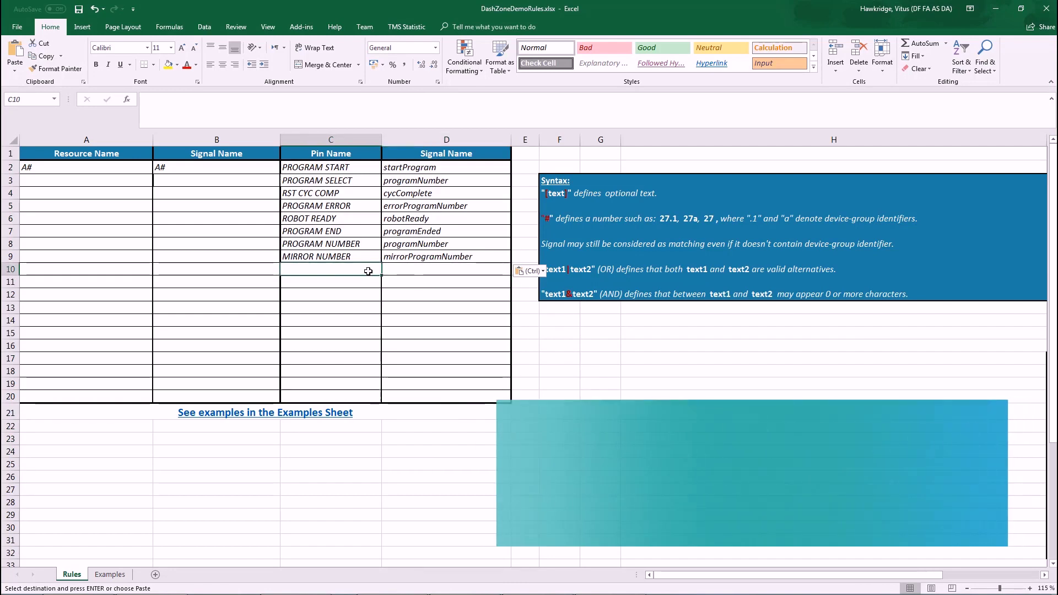
{"action": "type", "text": "PRG INPU"}
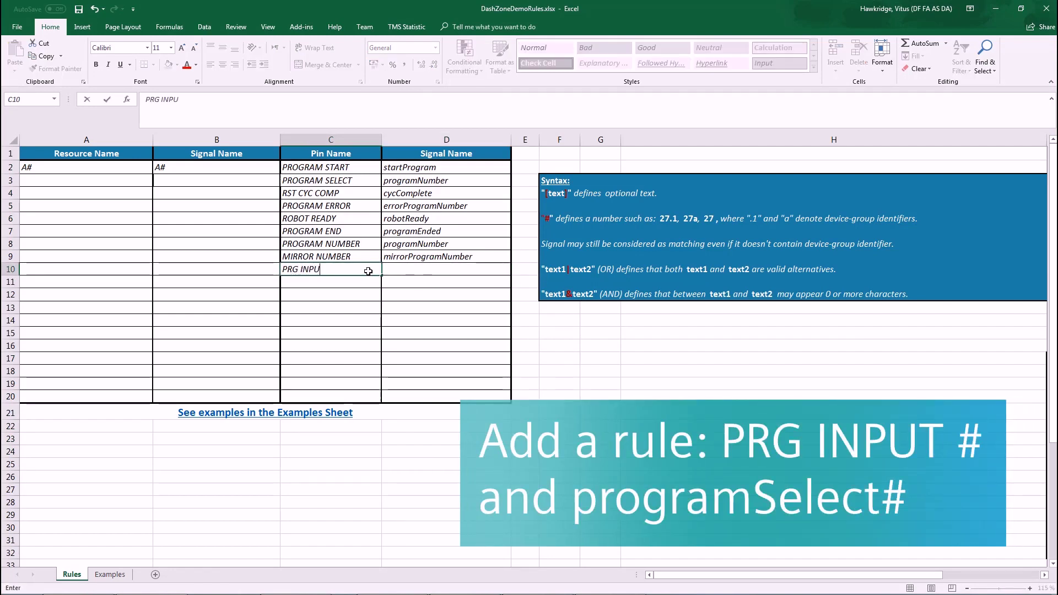
{"action": "type", "text": "T"}
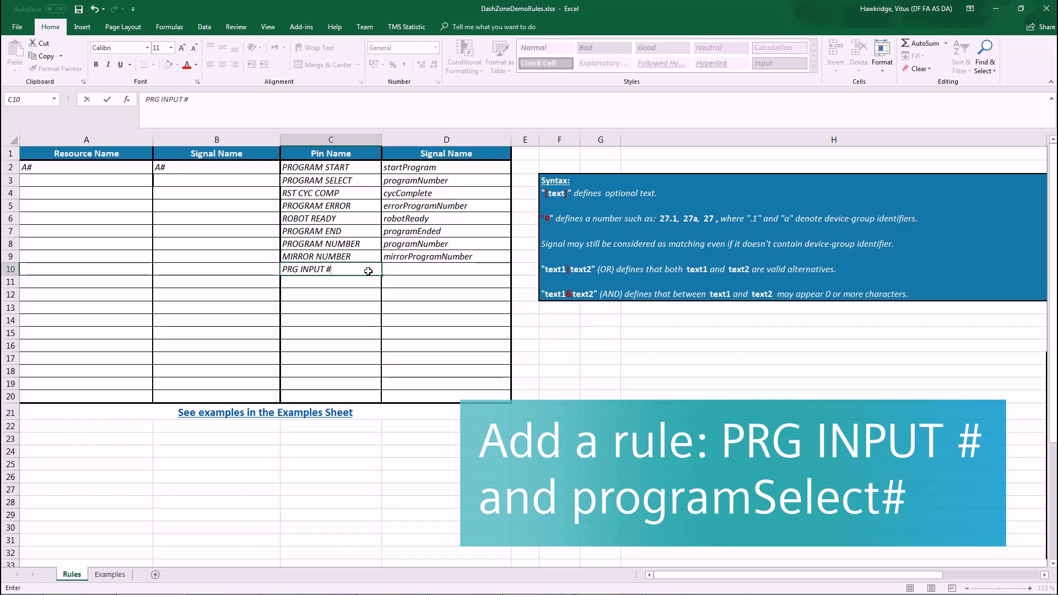
{"action": "type", "text": " #"}
{"action": "left_click", "coordinate": [417, 275]}
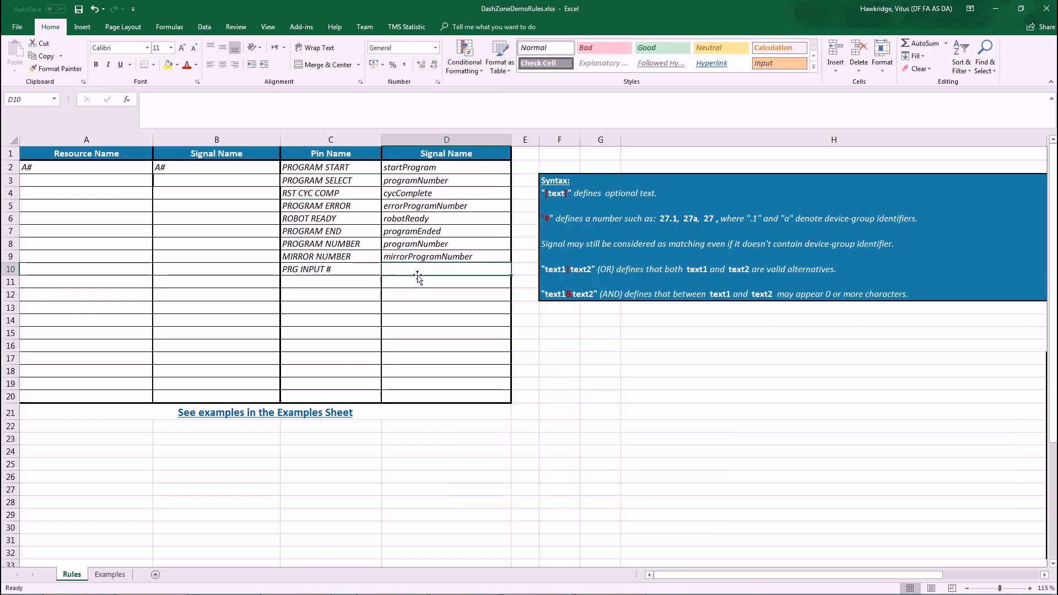
{"action": "type", "text": "progr"}
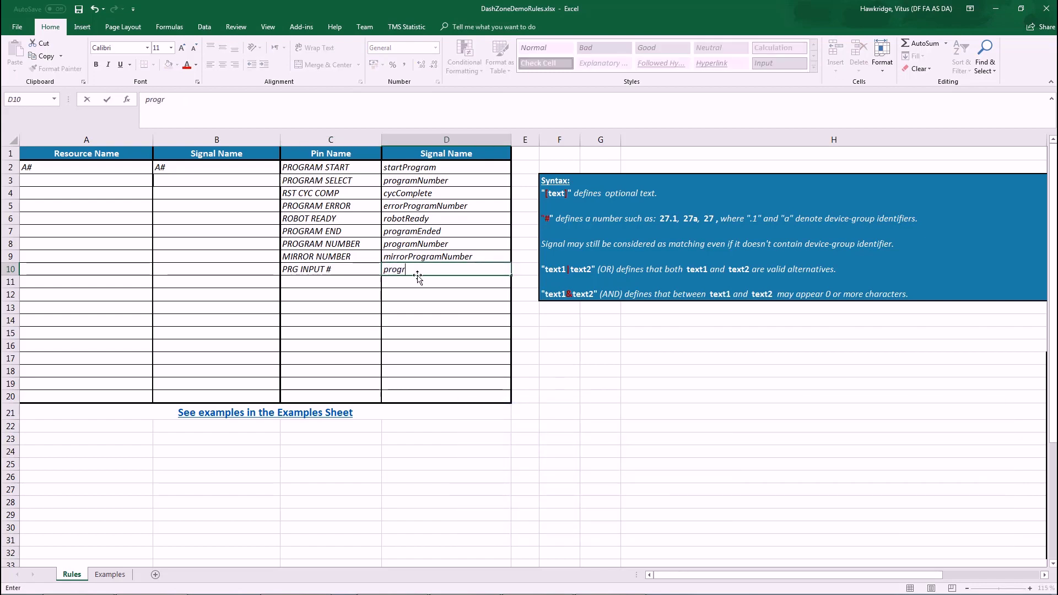
{"action": "type", "text": "amSelect"}
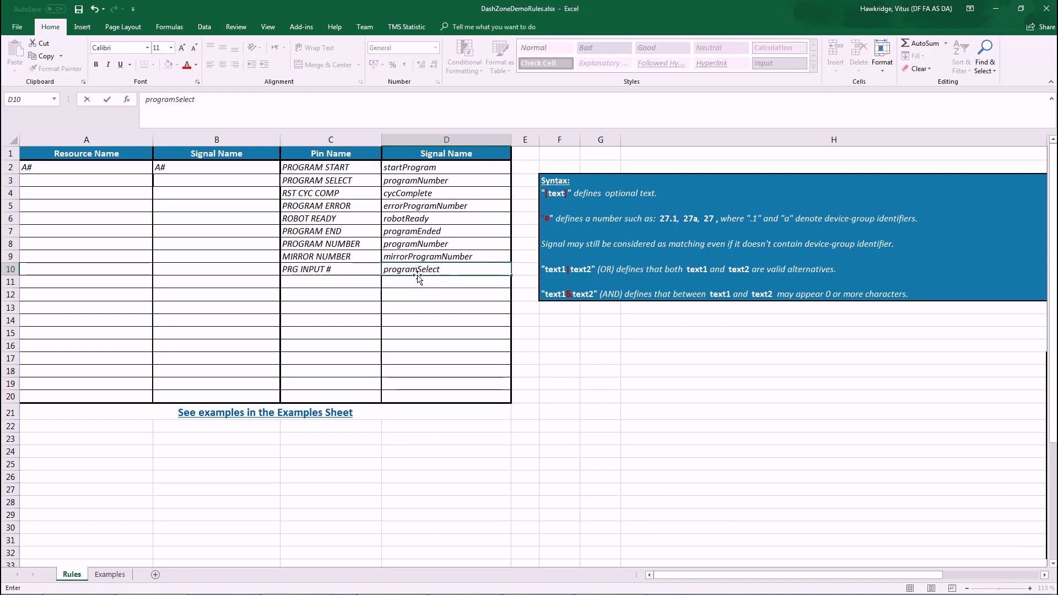
{"action": "type", "text": "#"}
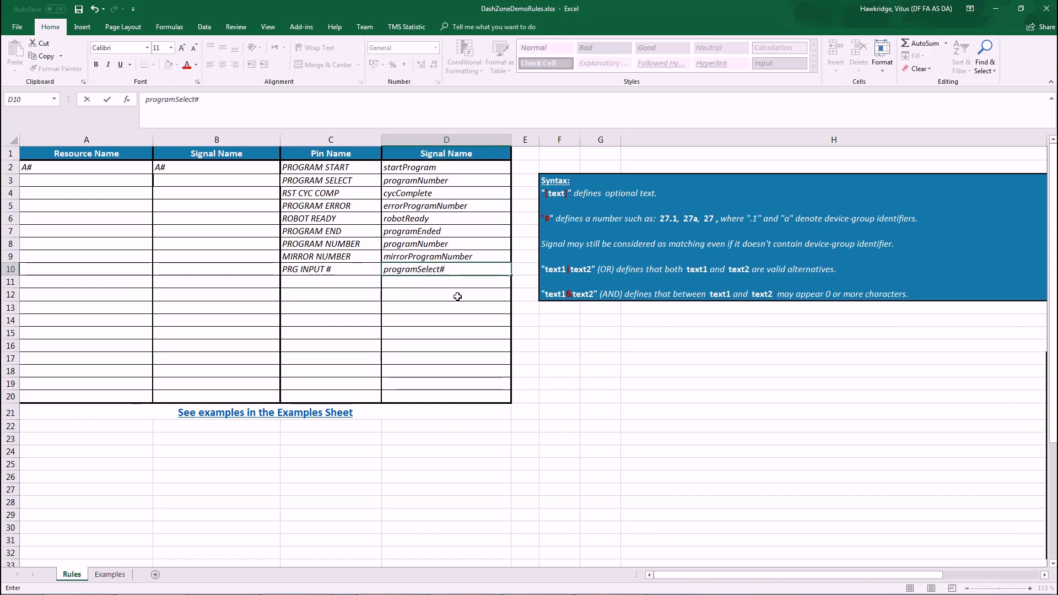
{"action": "key", "text": "Return"}
{"action": "key", "text": "Return"}
{"action": "key", "text": "ctrl+s"}
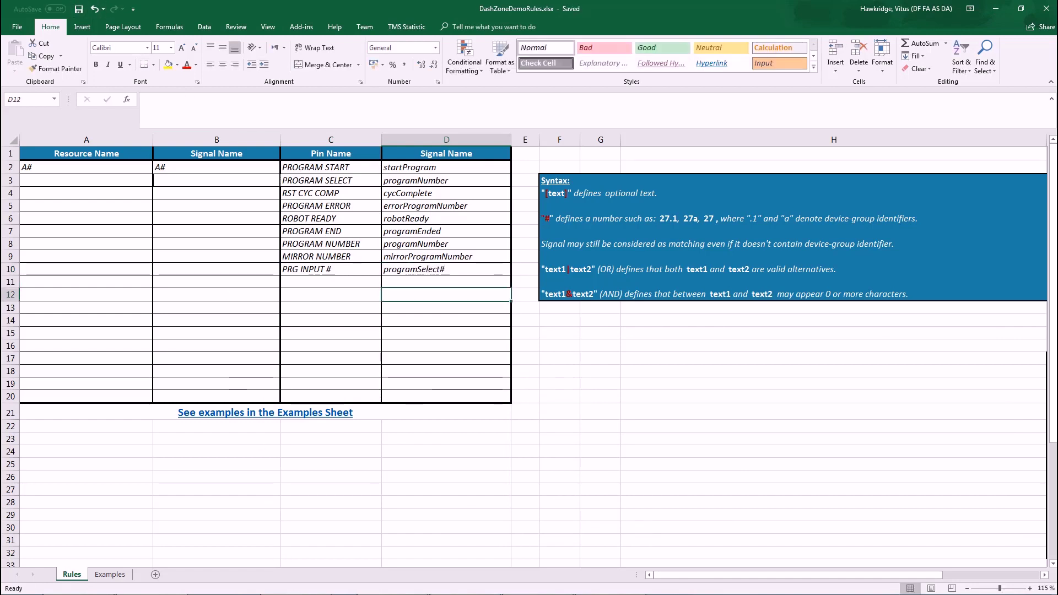
- Switch to Process Simulate, refresh the rules file in the signal connection settings and map the signals of RC_A040R02 automatically
{"action": "key", "text": "alt+Tab"}
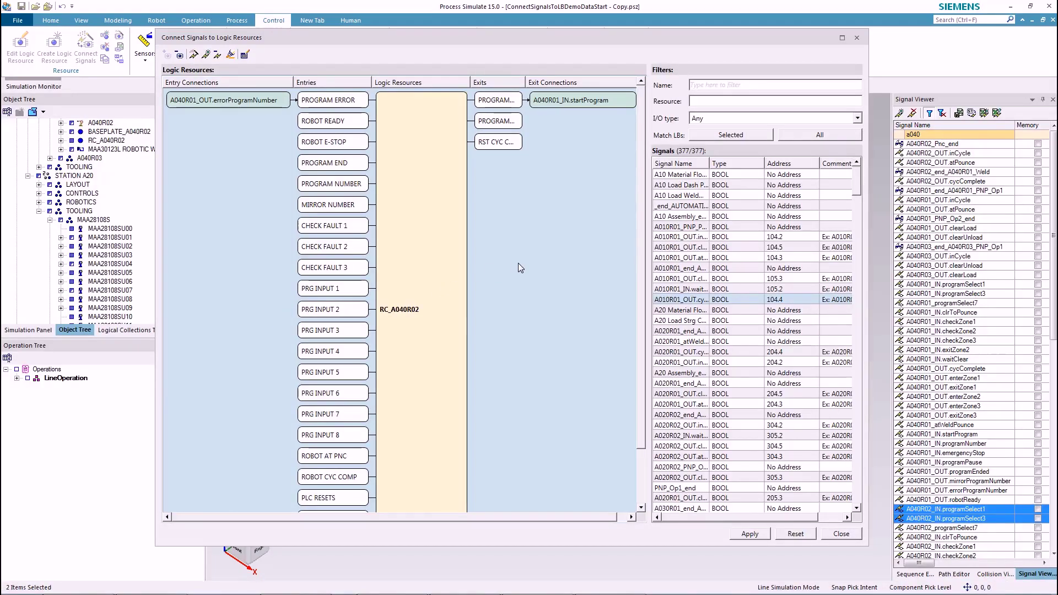
{"action": "left_click", "coordinate": [245, 54]}
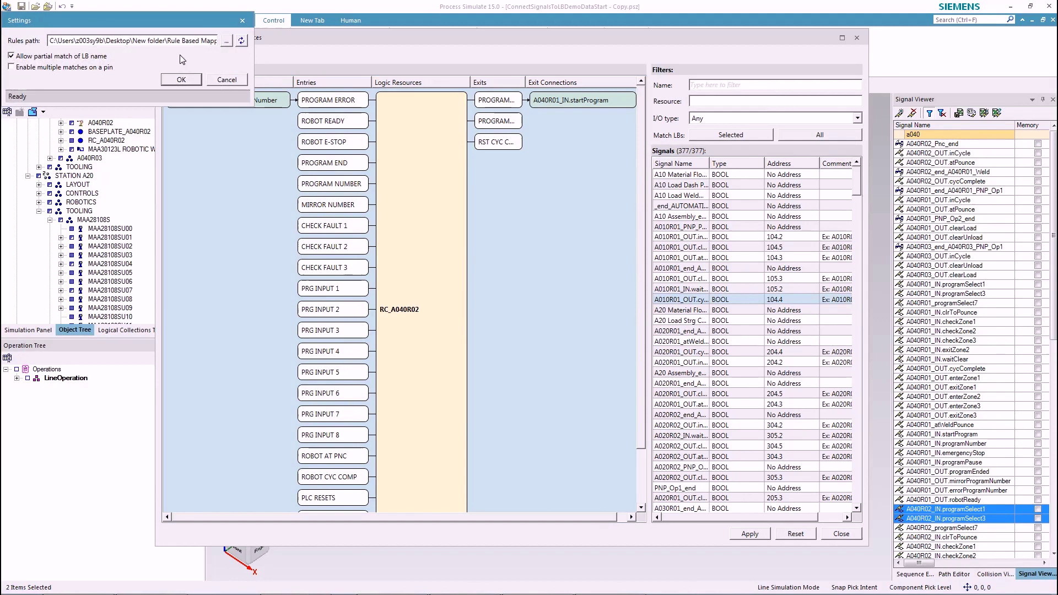
{"action": "left_click", "coordinate": [241, 41]}
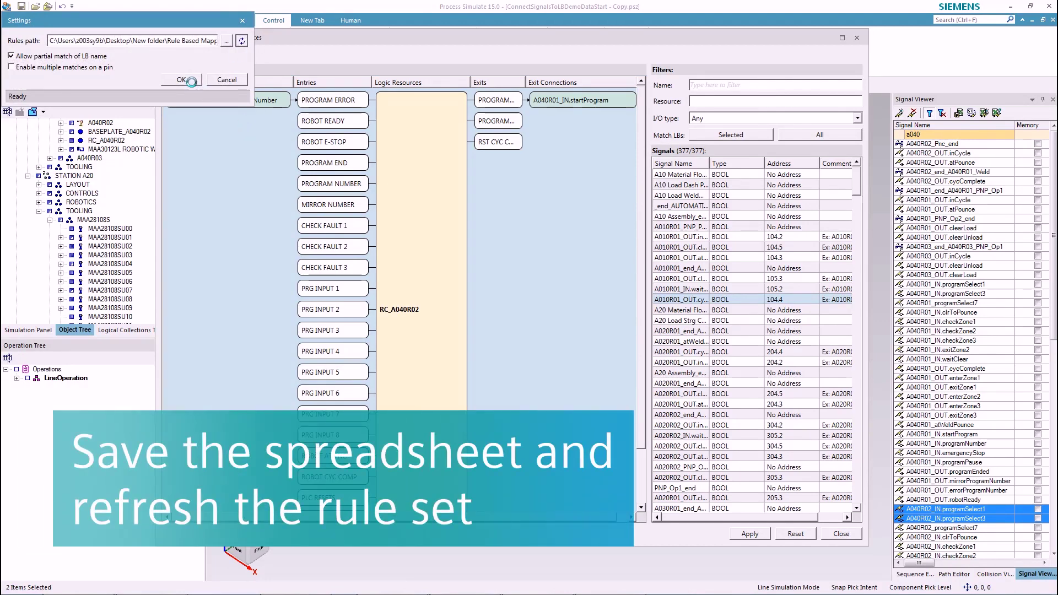
{"action": "left_click", "coordinate": [187, 80]}
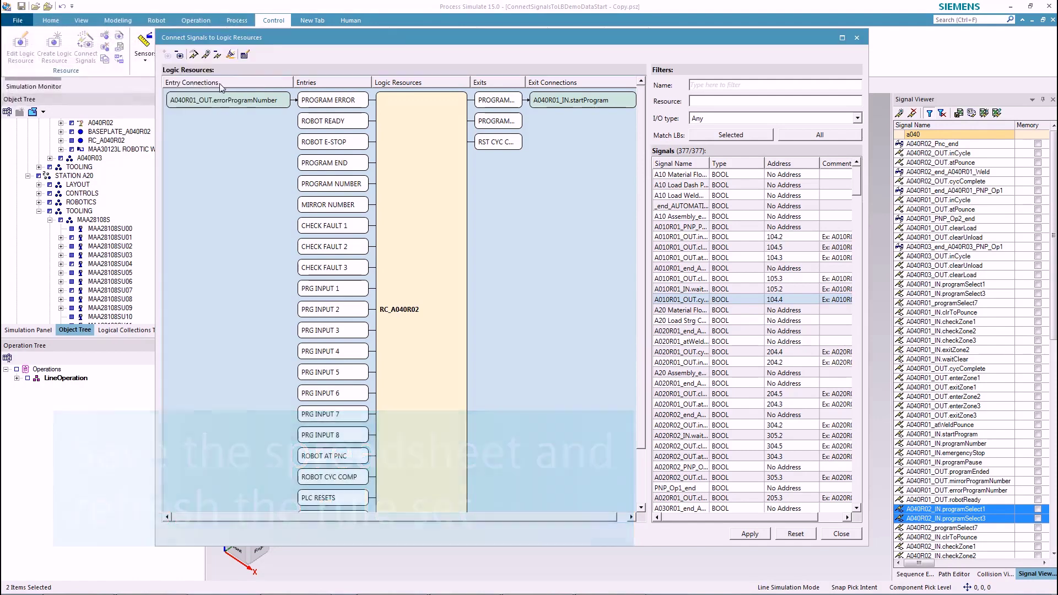
{"action": "left_click", "coordinate": [194, 55]}
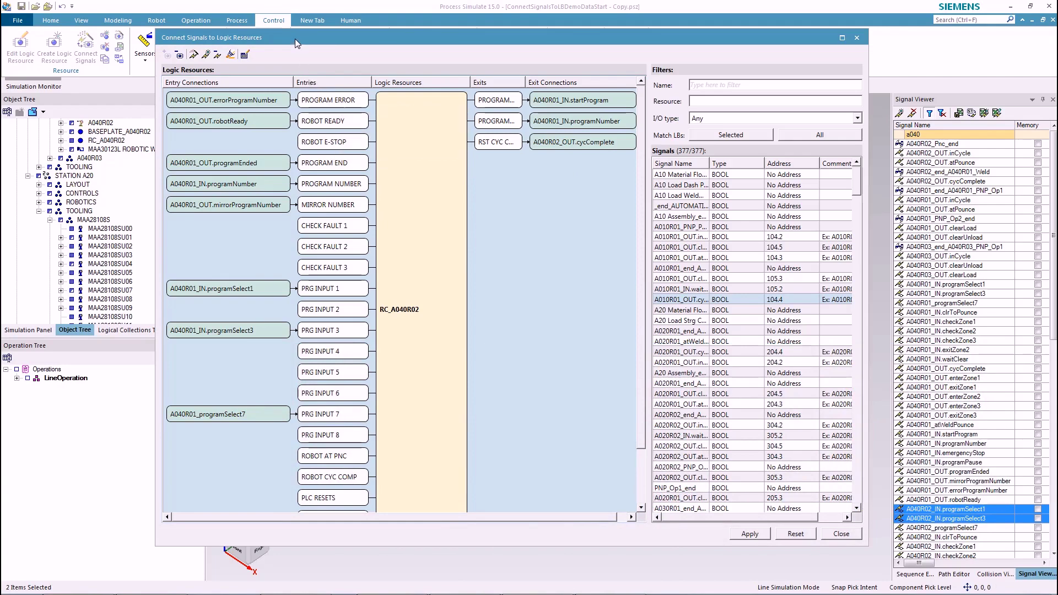
- Select all devices of the cell in the graphic view and add them to the logic resources for signal connection
{"action": "left_click_drag", "start_coordinate": [270, 34], "coordinate": [734, 32]}
{"action": "scroll", "coordinate": [369, 431], "scroll_direction": "down", "scroll_amount": 3}
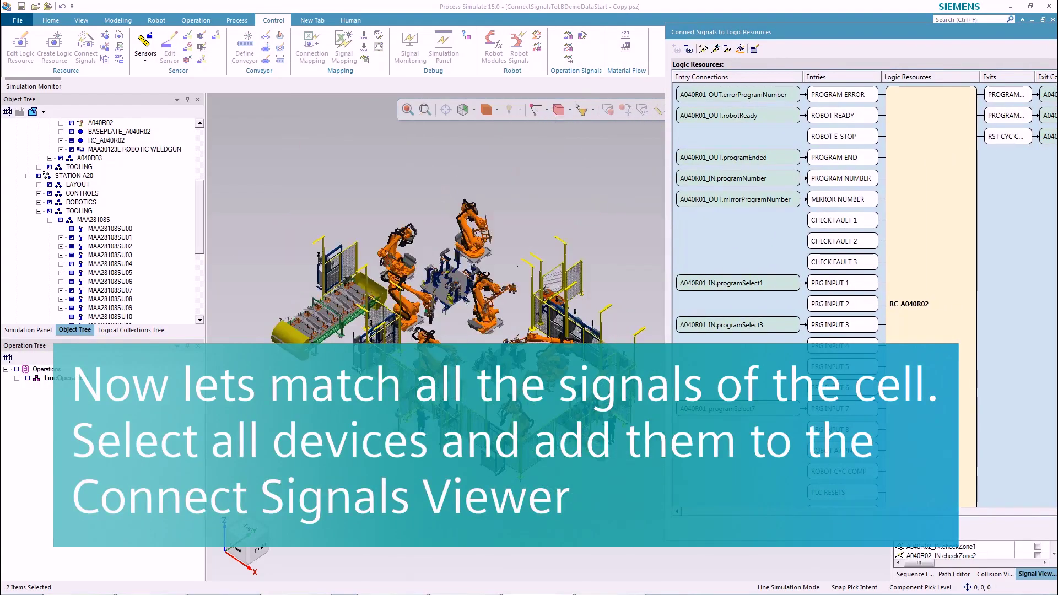
{"action": "left_click_drag", "start_coordinate": [286, 156], "coordinate": [645, 474]}
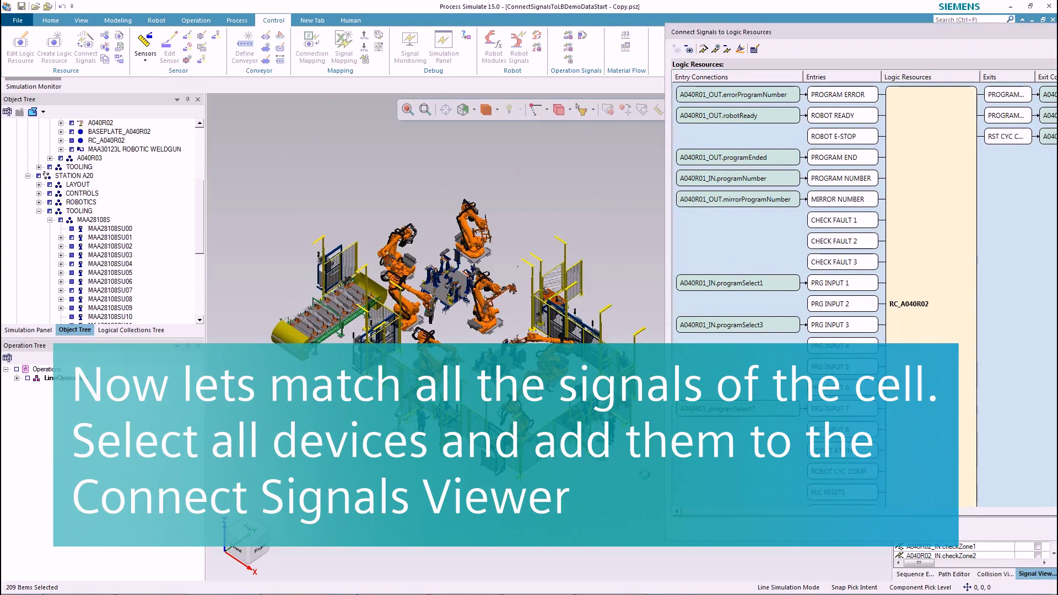
{"action": "left_click", "coordinate": [689, 50]}
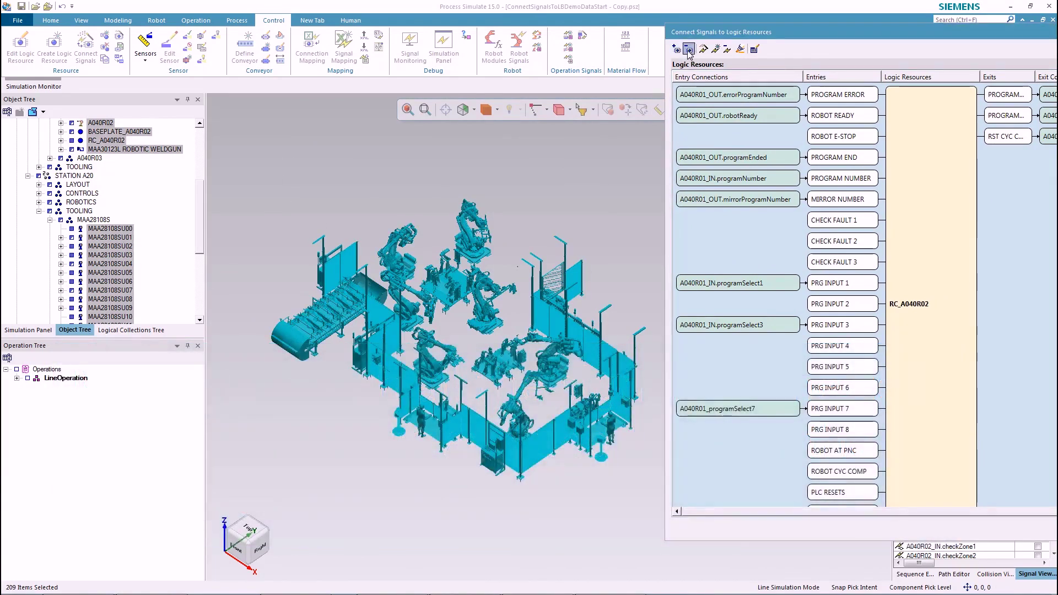
{"action": "left_click_drag", "start_coordinate": [778, 33], "coordinate": [283, 39]}
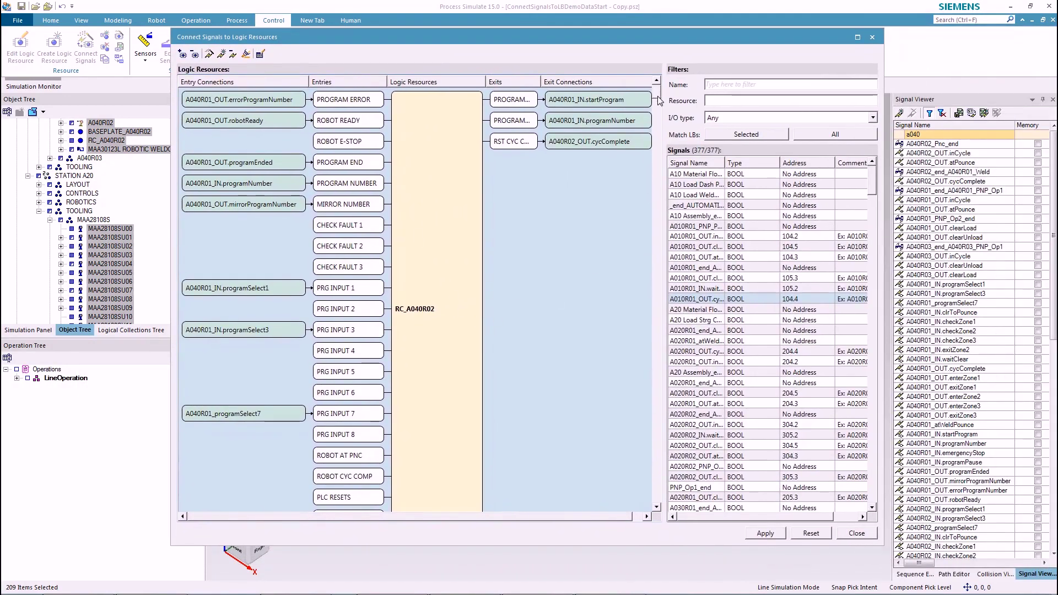
- Map the signals of all added logic resources automatically and review the connections down to A10 OPERATOR RUN BAR
{"action": "left_click_drag", "start_coordinate": [660, 101], "coordinate": [657, 127]}
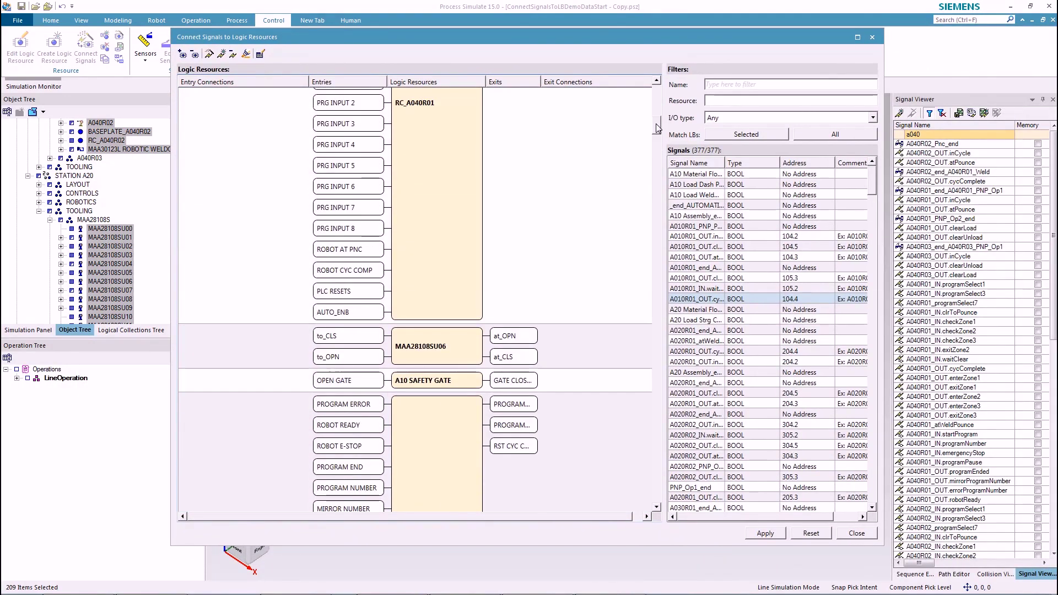
{"action": "left_click", "coordinate": [209, 54]}
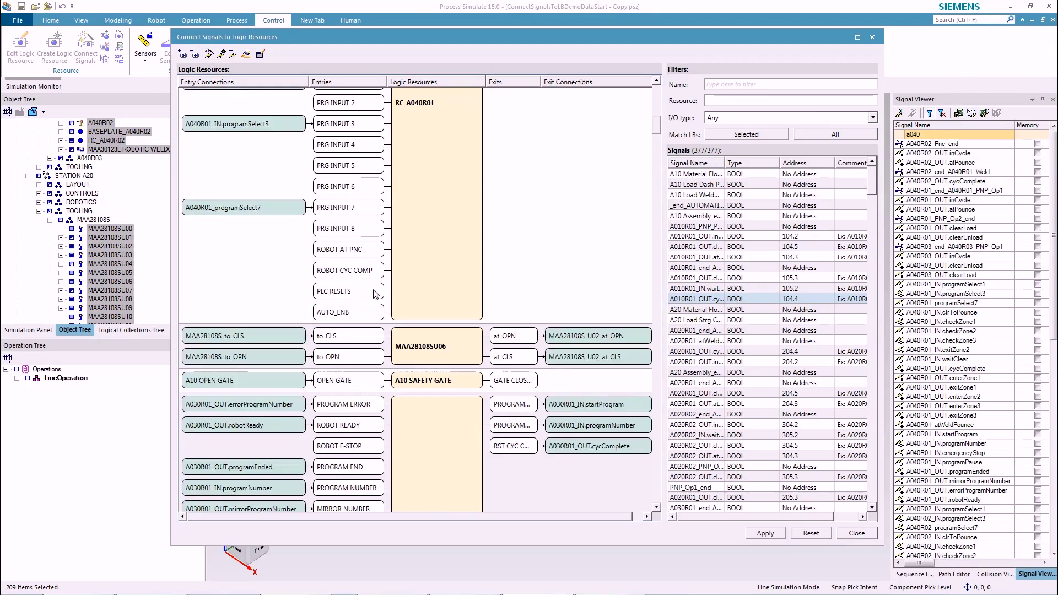
{"action": "scroll", "coordinate": [386, 300], "scroll_direction": "down", "scroll_amount": 10}
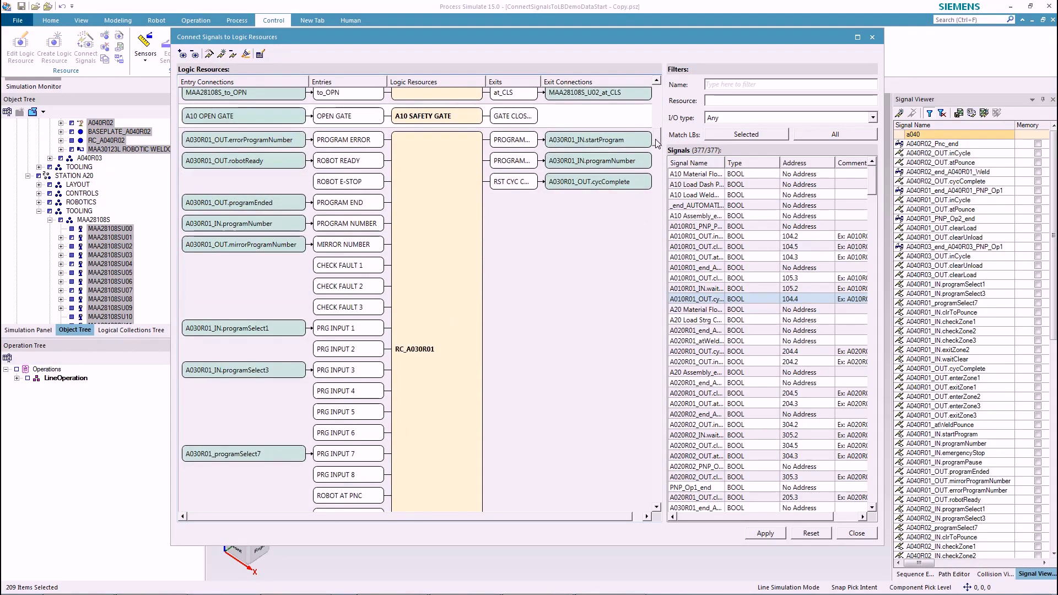
{"action": "left_click_drag", "start_coordinate": [656, 146], "coordinate": [656, 245]}
{"action": "left_click", "coordinate": [300, 302]}
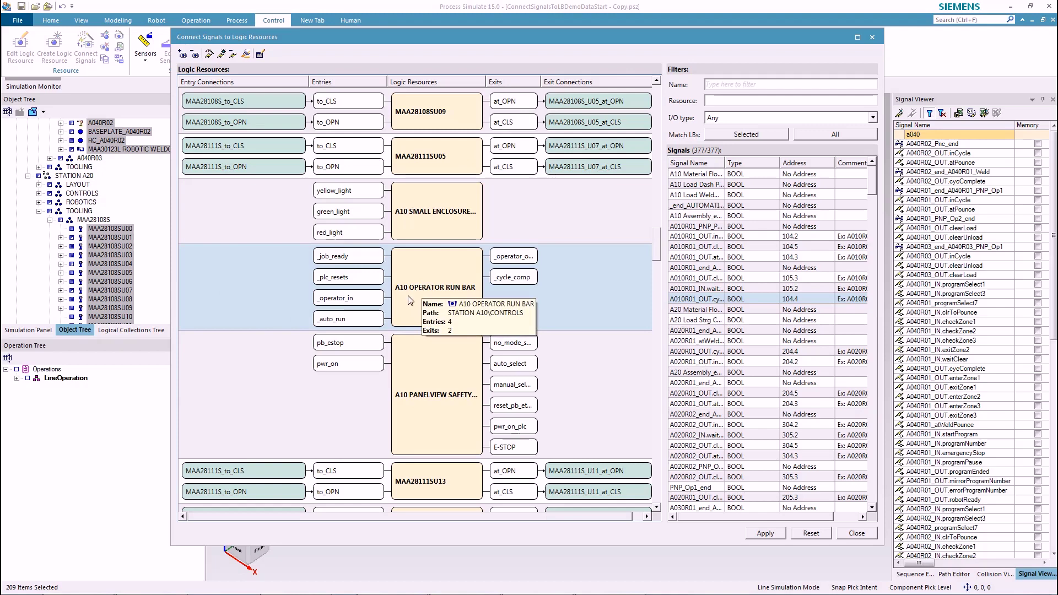
- Switch to the Excel rules workbook and enter A#, R#, SU#, MAA# and S# as resource names with identical signal names in rows 2 to 6
{"action": "key", "text": "alt+Tab"}
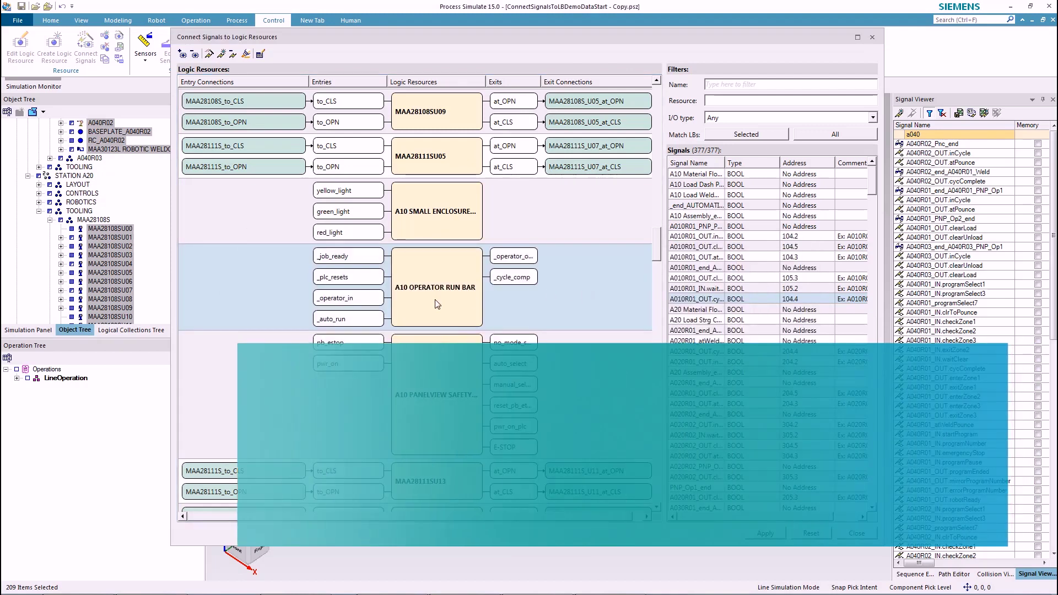
{"action": "key", "text": "alt+Tab"}
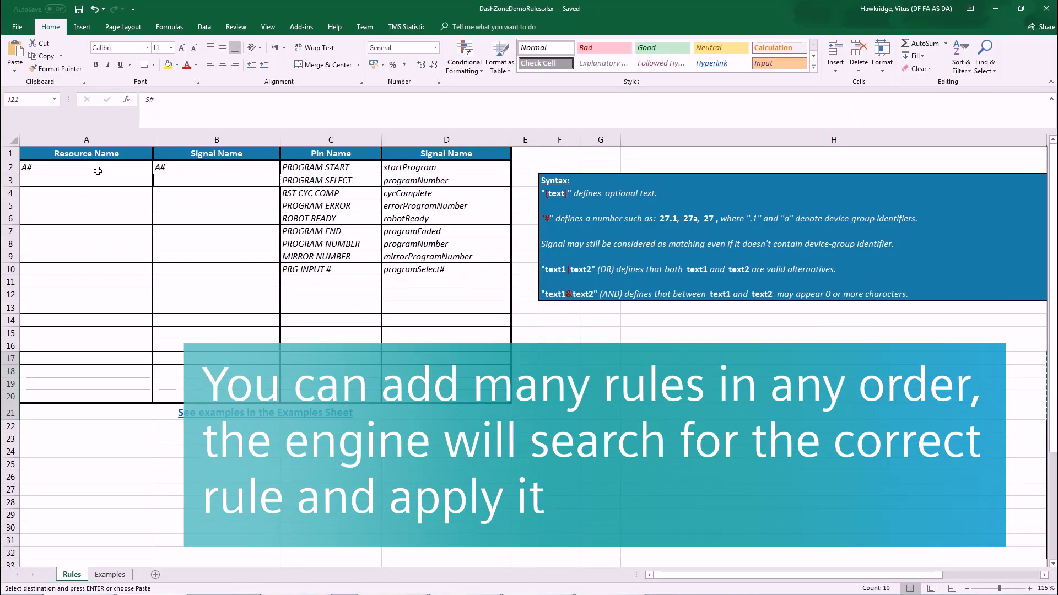
{"action": "left_click", "coordinate": [98, 171]}
{"action": "type", "text": "A#\tA# R#\tR# SU#\tSU# MAA#\tMAA# S#\tS#"}
{"action": "left_click", "coordinate": [232, 268]}
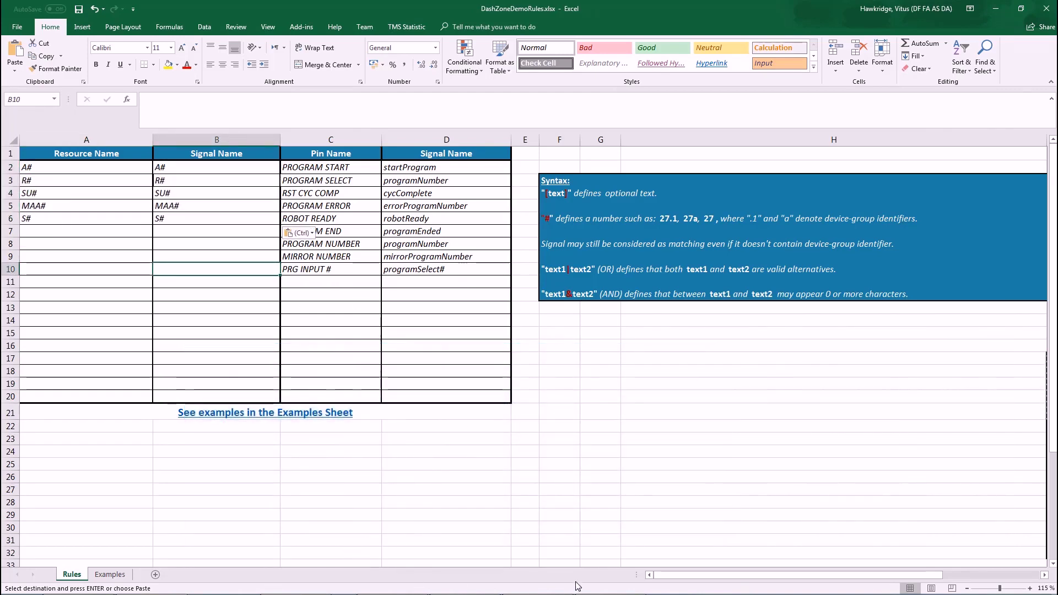
- Add the pin rules from DETECT with SCREEN_COND through A#[text] Start with A#[text]_start in rows 11 to 17 and save the workbook
{"action": "left_click", "coordinate": [363, 283]}
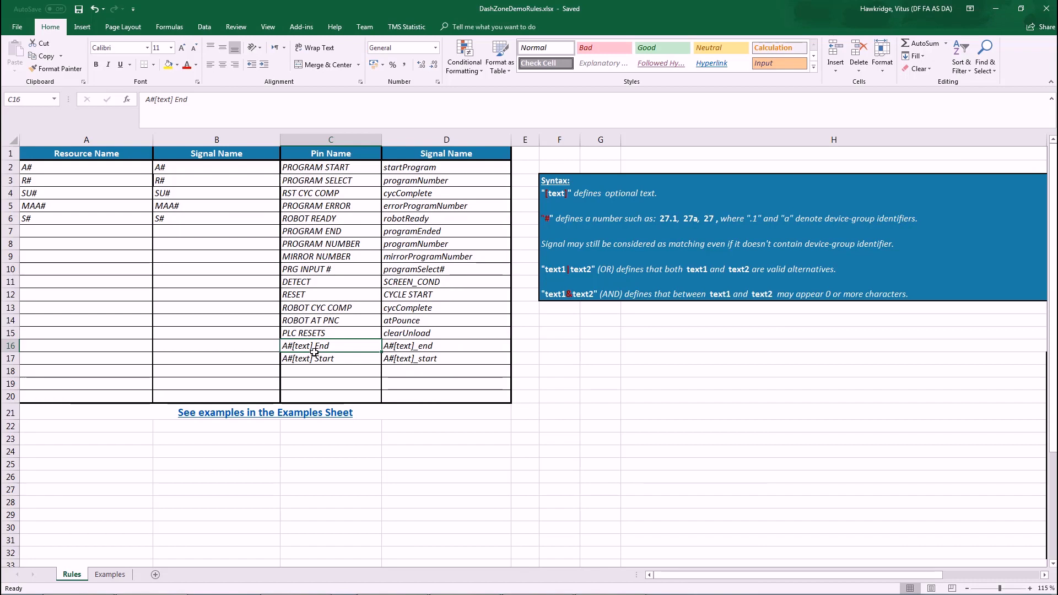
{"action": "left_click", "coordinate": [410, 344]}
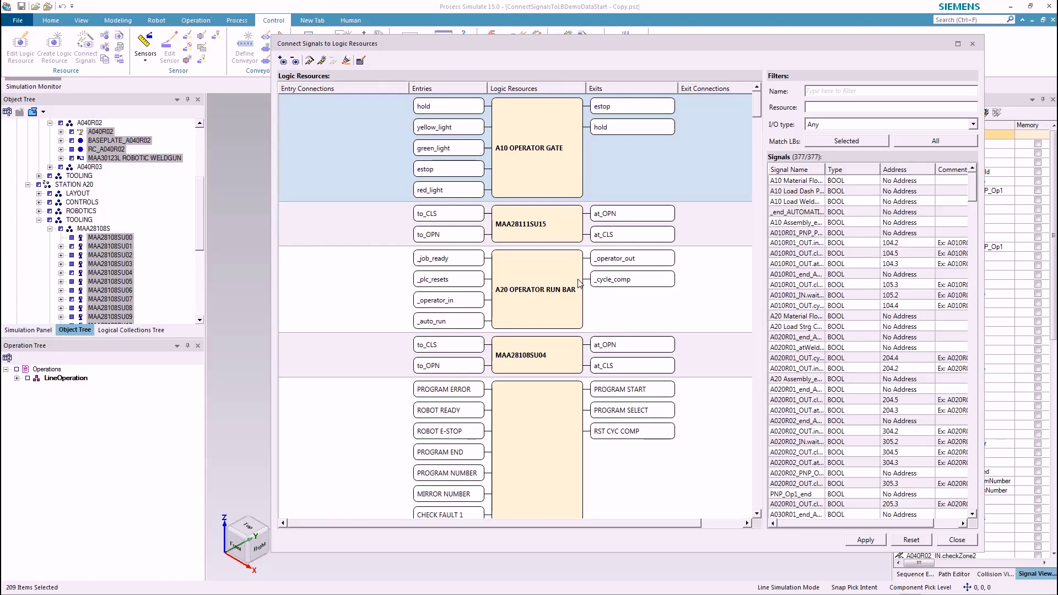
- Return to Process Simulate, map the signals of all logic resources automatically with the updated rules, and apply the connections without opening the log
{"action": "key", "text": "alt+Tab"}
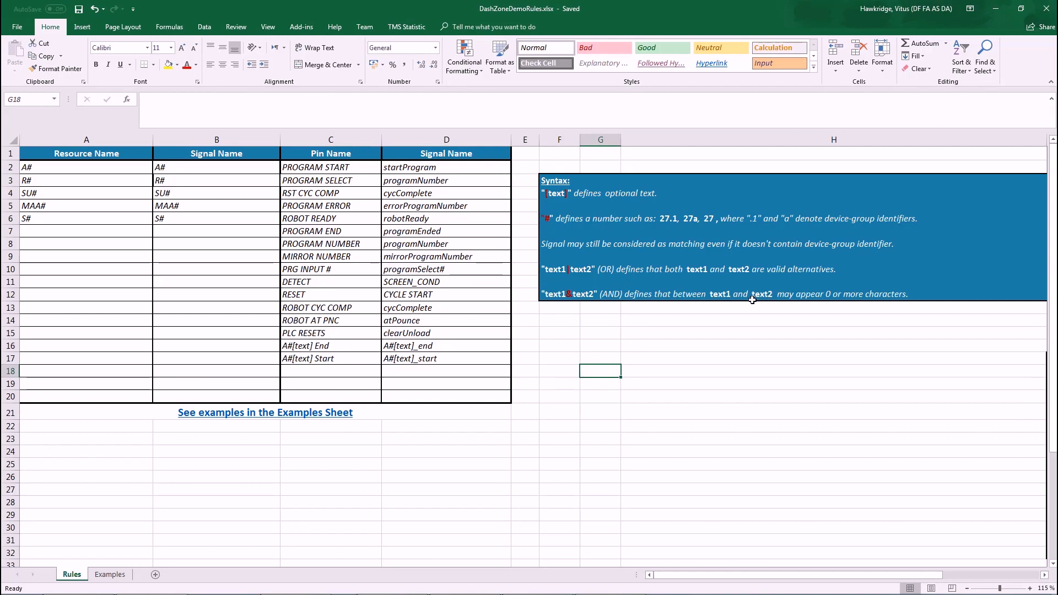
{"action": "key", "text": "alt+Tab"}
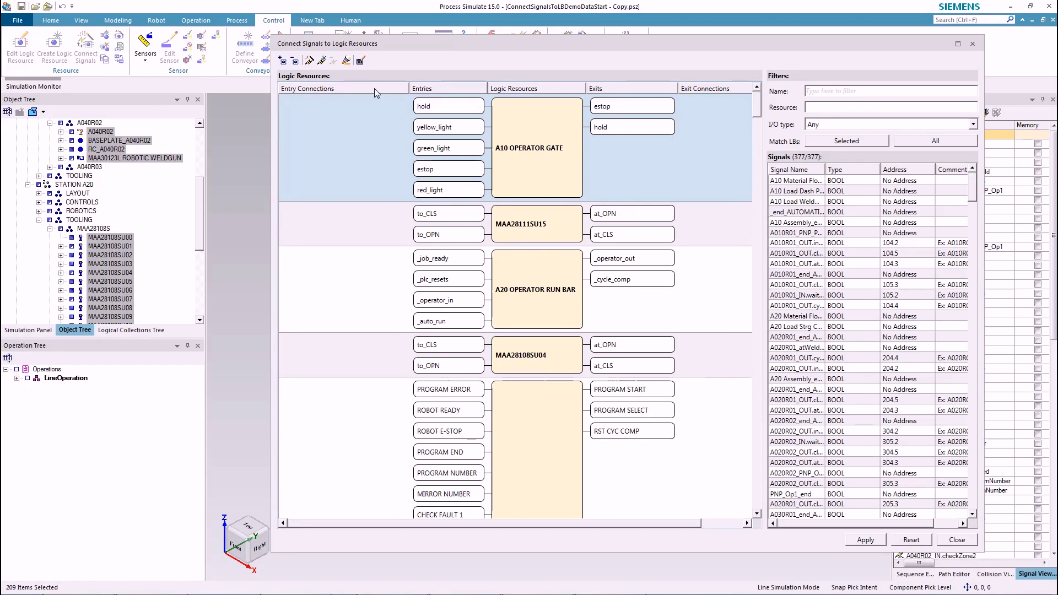
{"action": "left_click", "coordinate": [309, 60]}
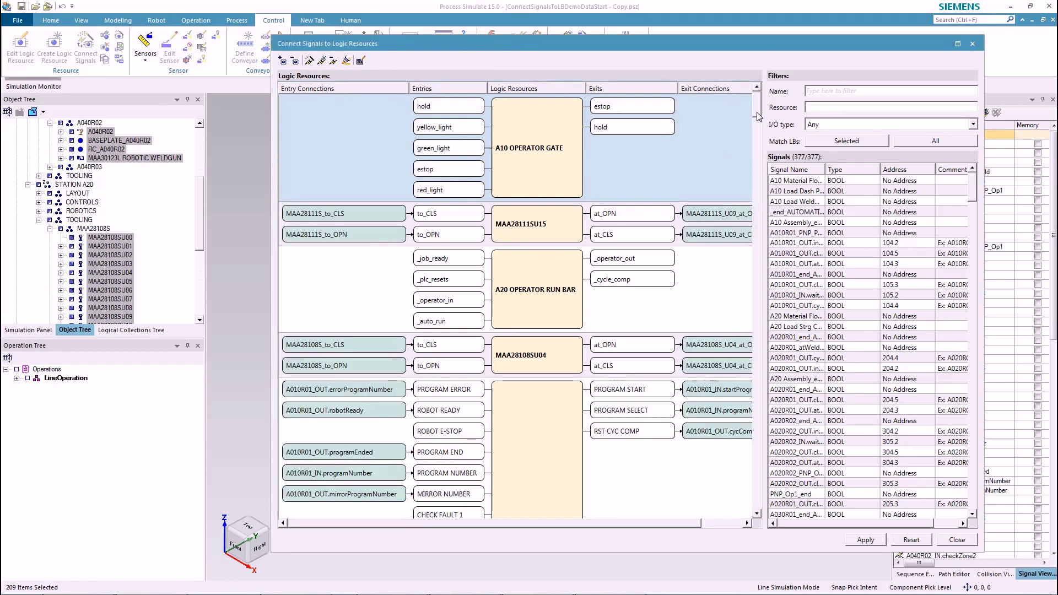
{"action": "left_click_drag", "start_coordinate": [758, 117], "coordinate": [749, 201]}
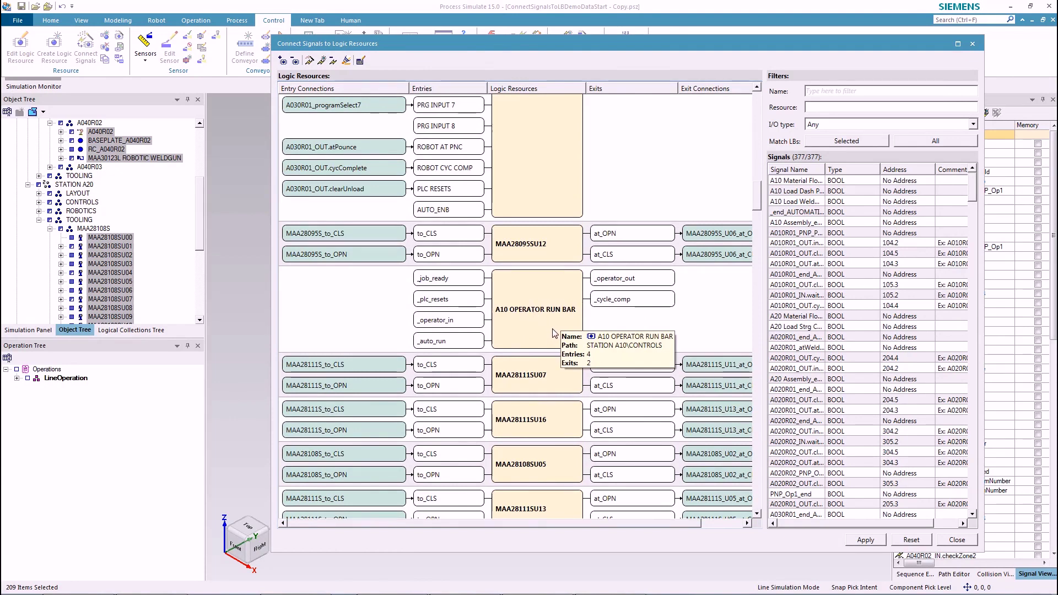
{"action": "left_click", "coordinate": [863, 539]}
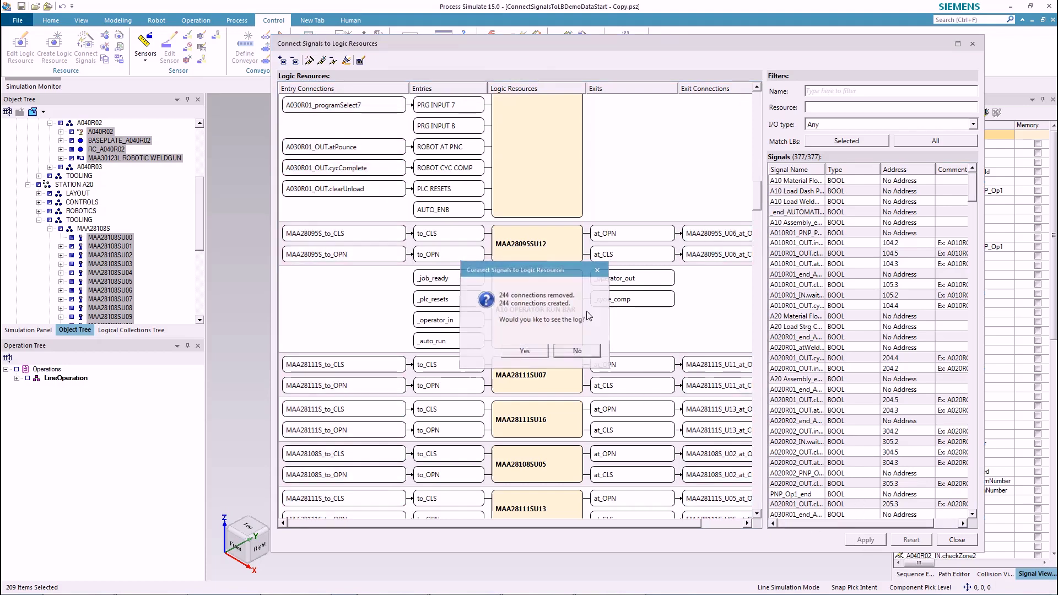
{"action": "left_click", "coordinate": [576, 351]}
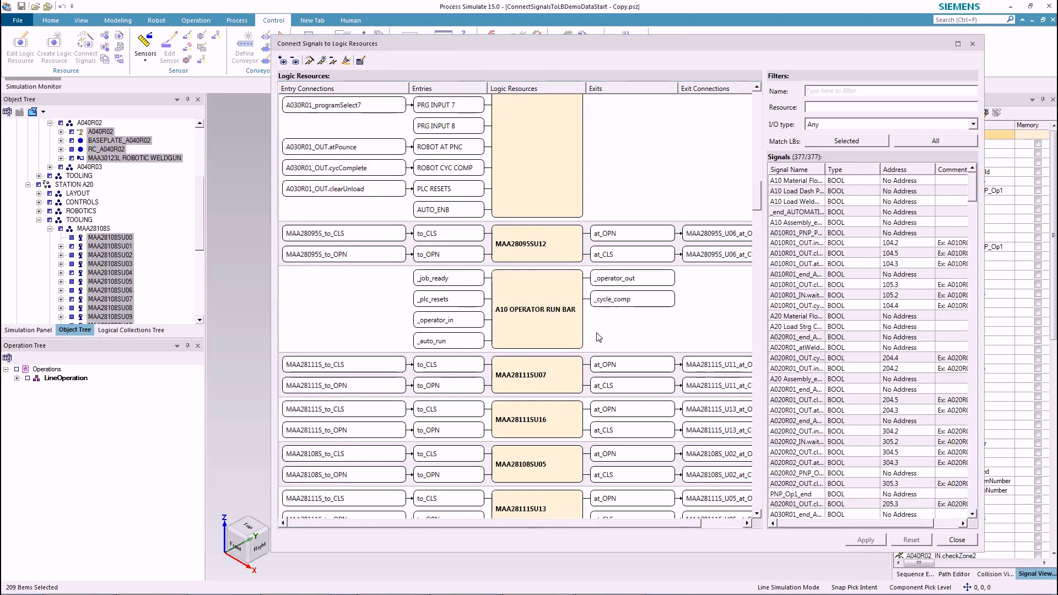
- Remove all logic resources except A10 OPERATOR RUN BAR from the list and create connected signals for all its entries and exits
{"action": "left_click", "coordinate": [545, 306]}
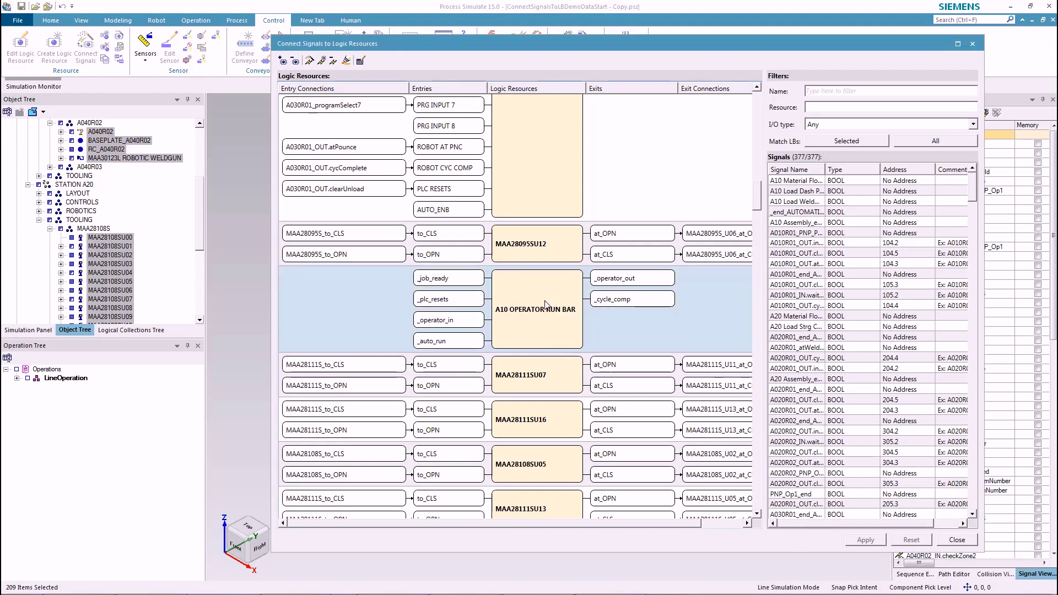
{"action": "left_click", "coordinate": [543, 322]}
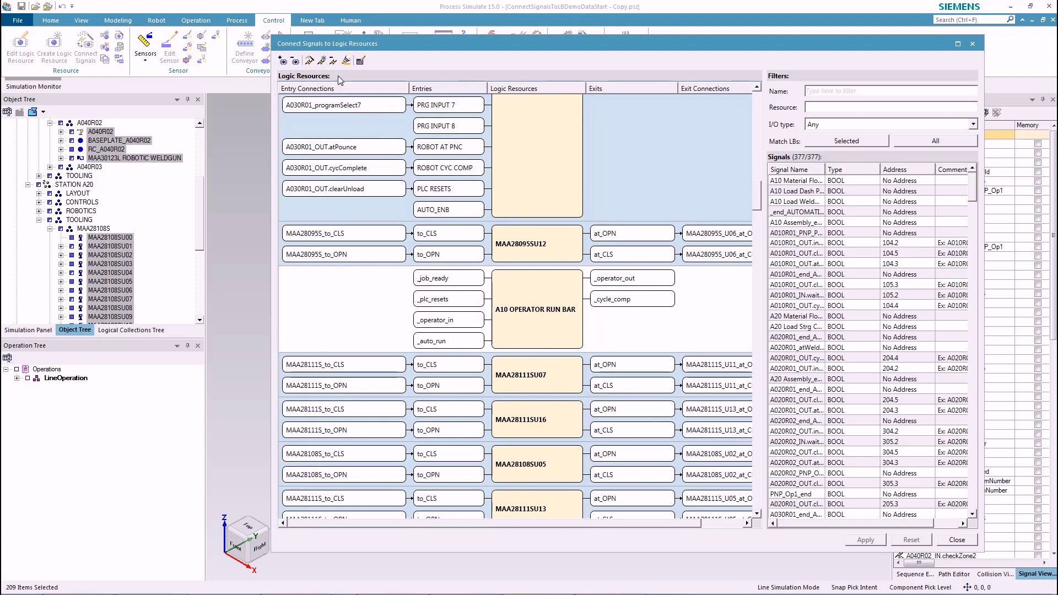
{"action": "left_click", "coordinate": [309, 60]}
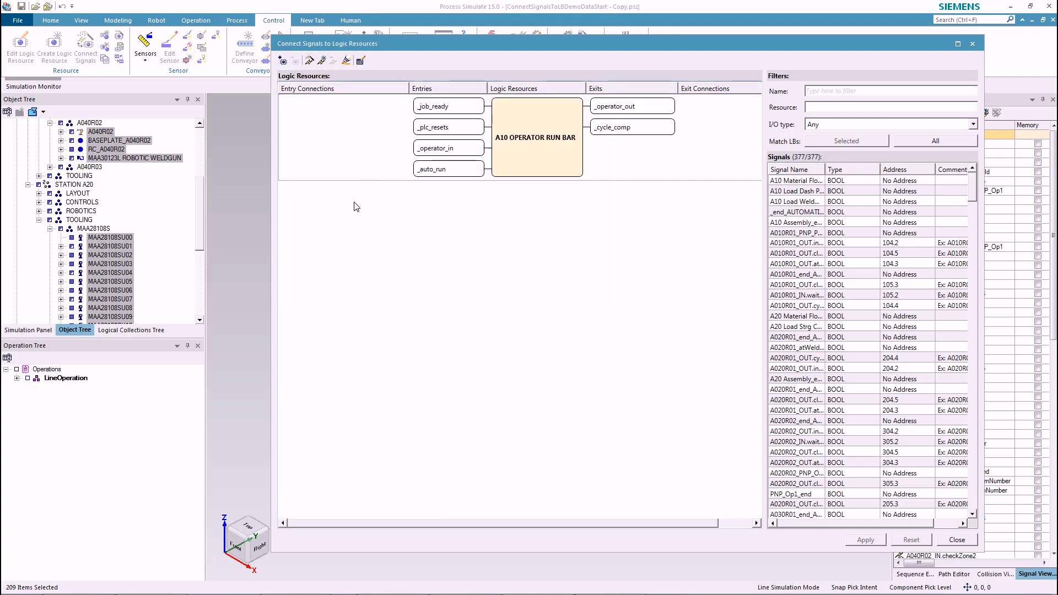
{"action": "left_click", "coordinate": [322, 60]}
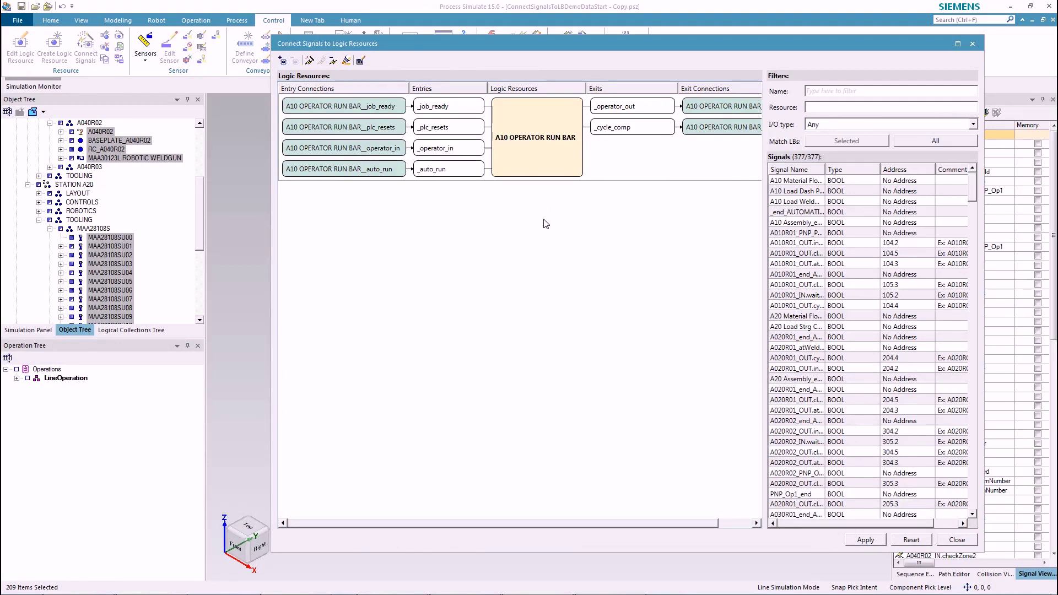
- Apply the new A10 OPERATOR RUN BAR signals and connections, review the log, and close the signal connection dialog
{"action": "mouse_move", "coordinate": [499, 148]}
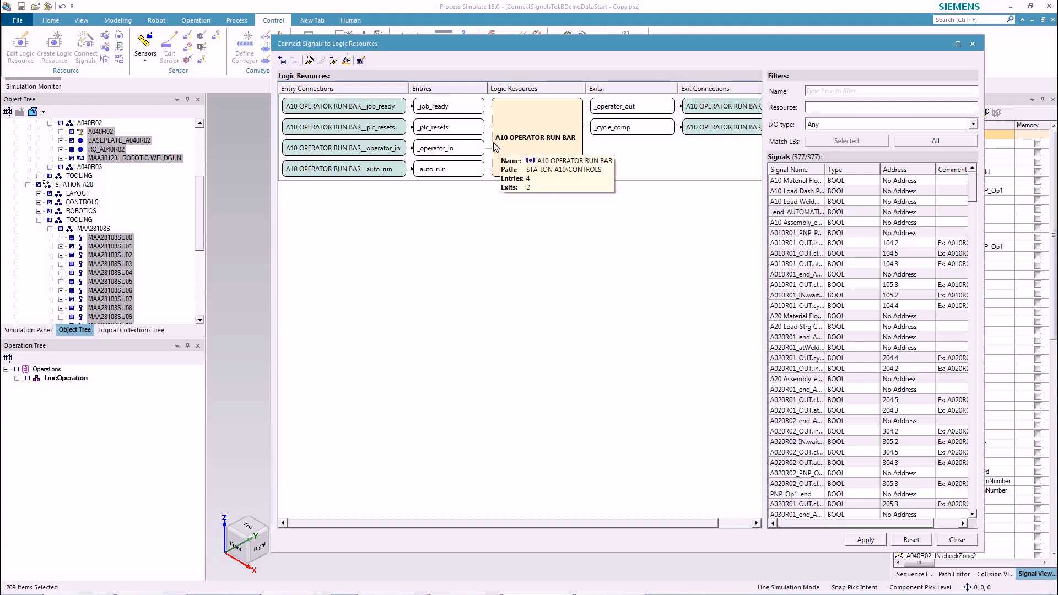
{"action": "mouse_move", "coordinate": [433, 151]}
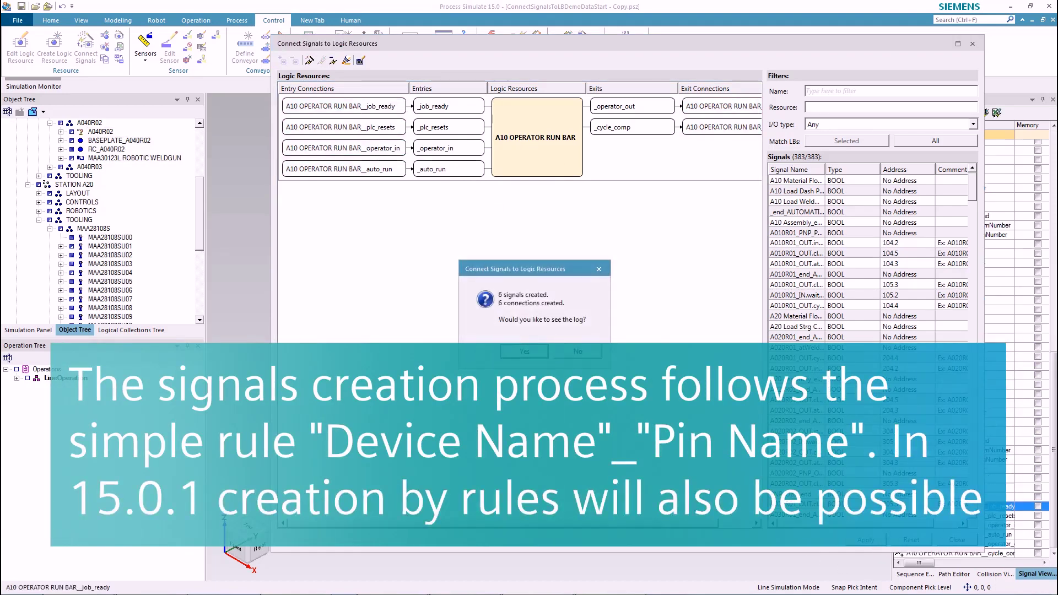
{"action": "left_click", "coordinate": [526, 352]}
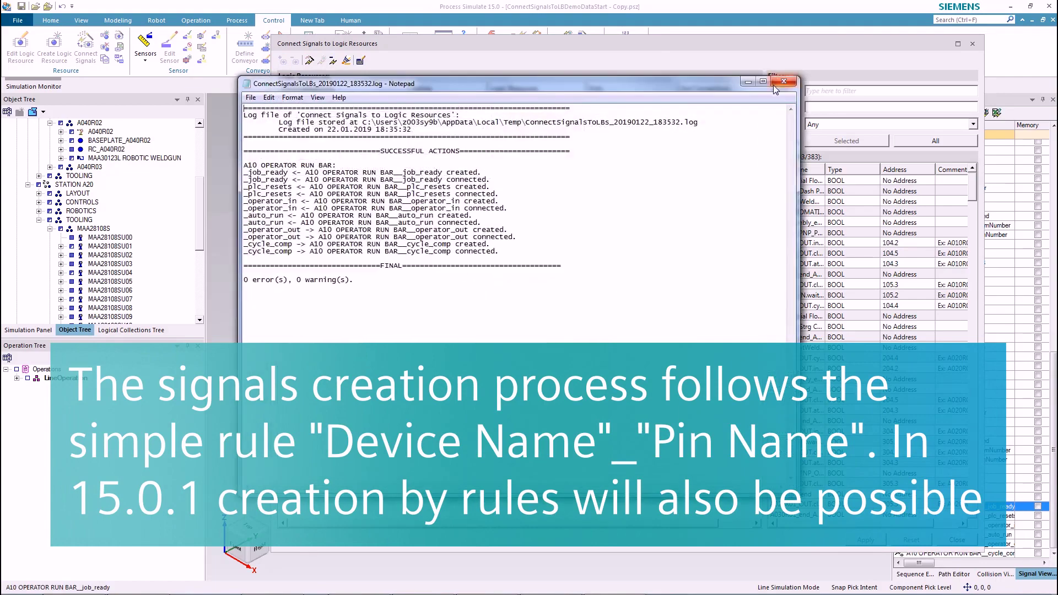
{"action": "left_click", "coordinate": [777, 83]}
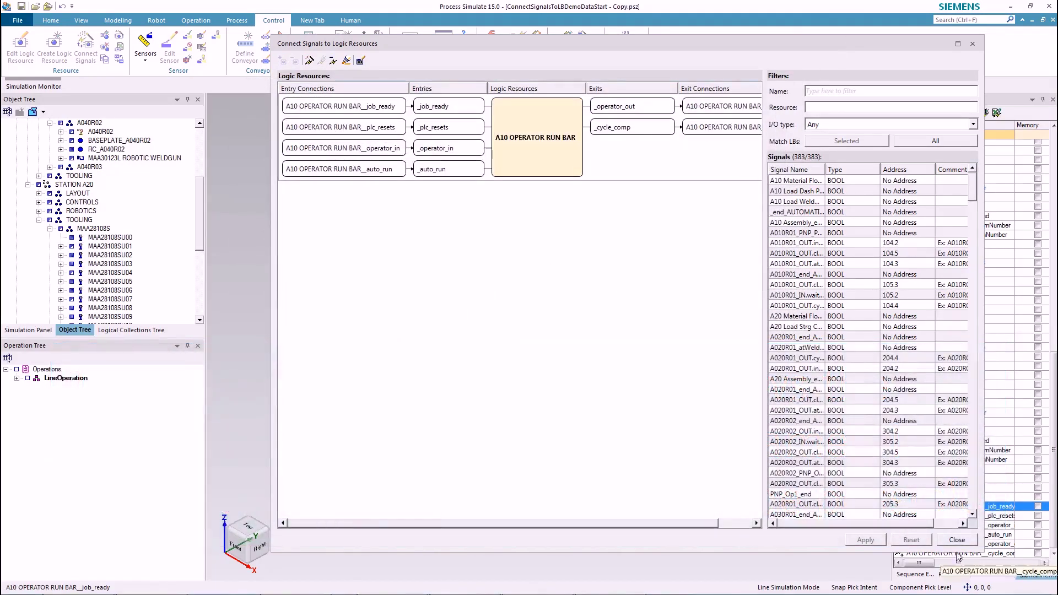
{"action": "left_click", "coordinate": [957, 540]}
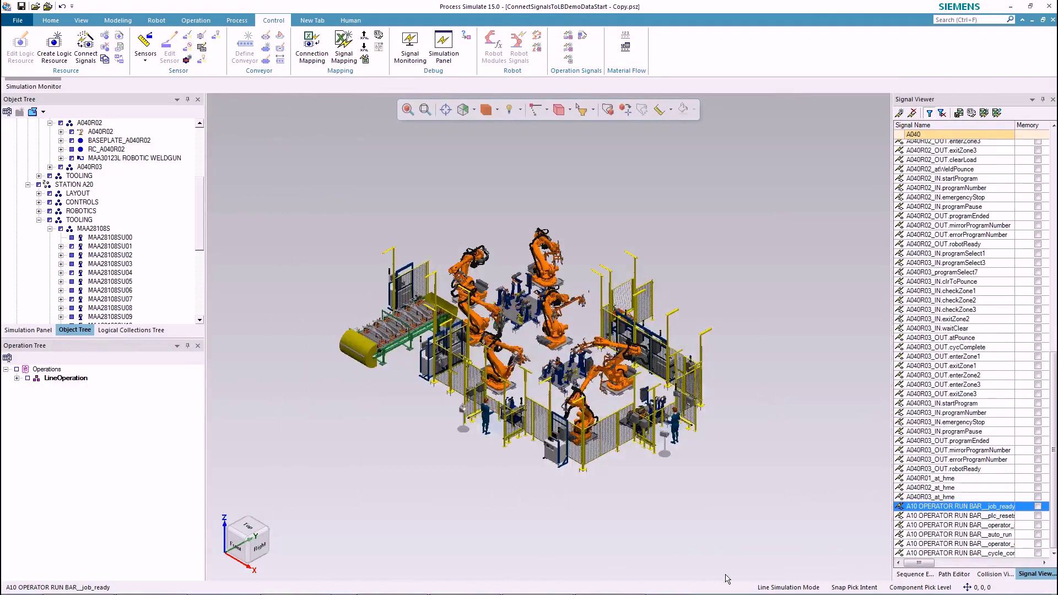